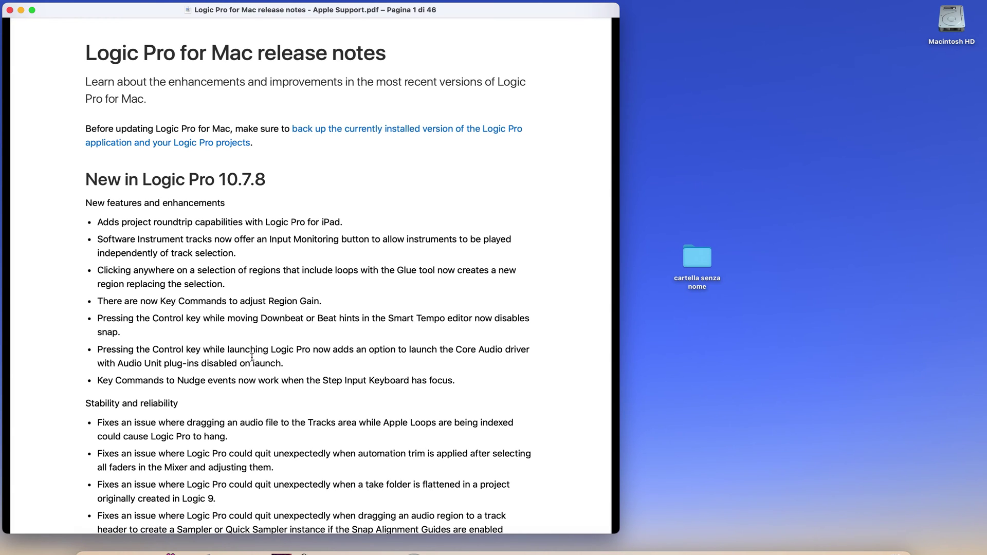
- Highlight the 10.7.8 release note about launching Core Audio with Audio Unit plug-ins disabled, and close the release notes PDF
scroll(473, 215, down, 7)
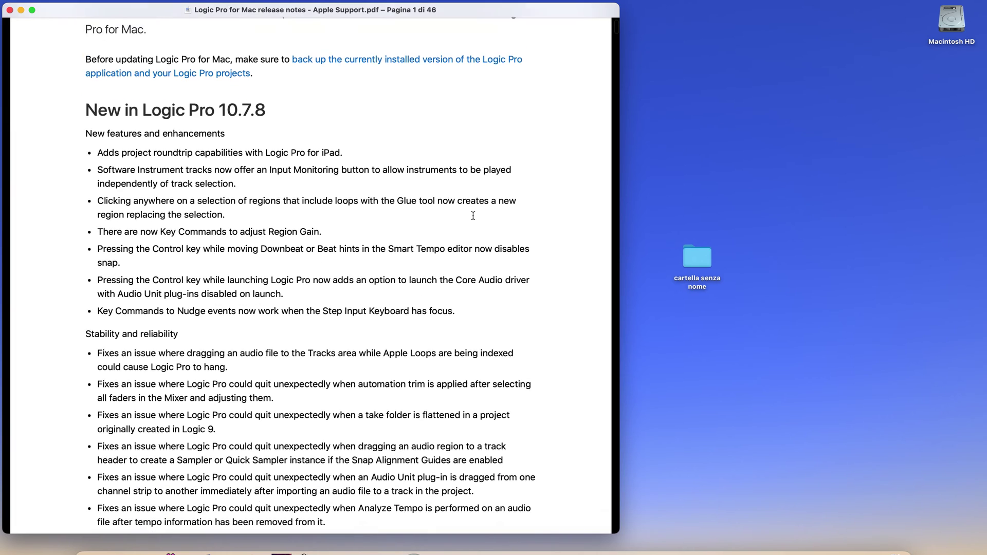
scroll(473, 215, up, 8)
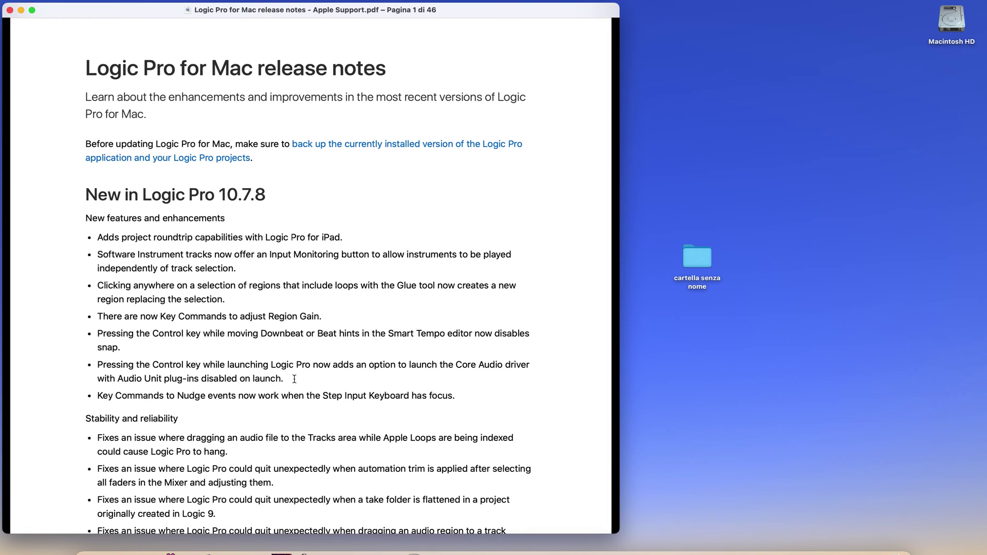
drag(284, 379, 98, 361)
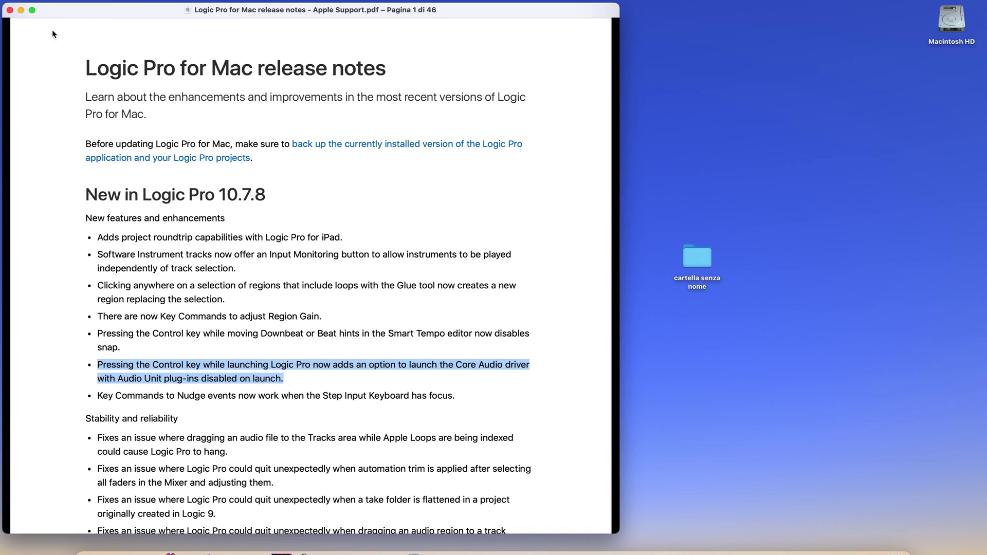
click(10, 10)
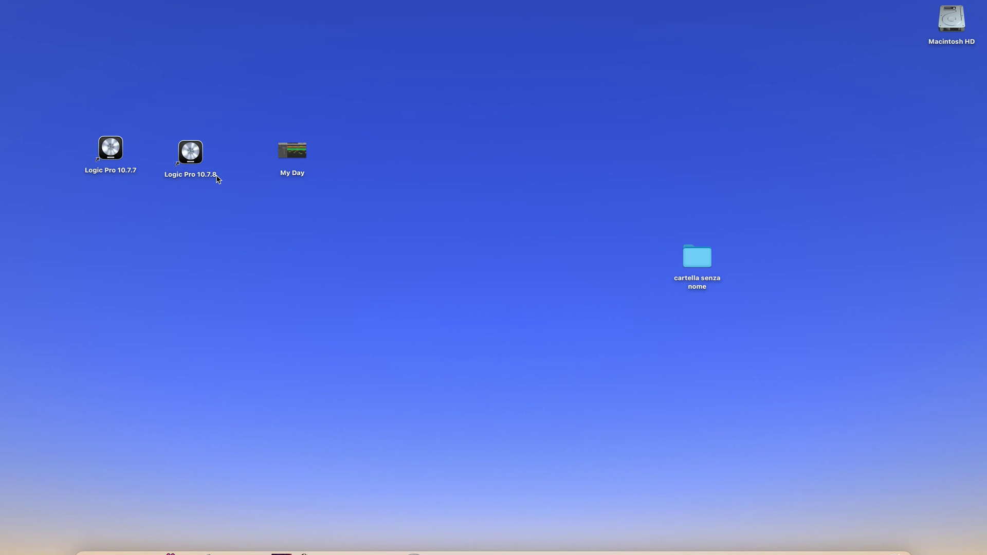
- Open the Applications folder in Finder, select Logic Pro among the installed versions, and close the window
mouse_move(841, 547)
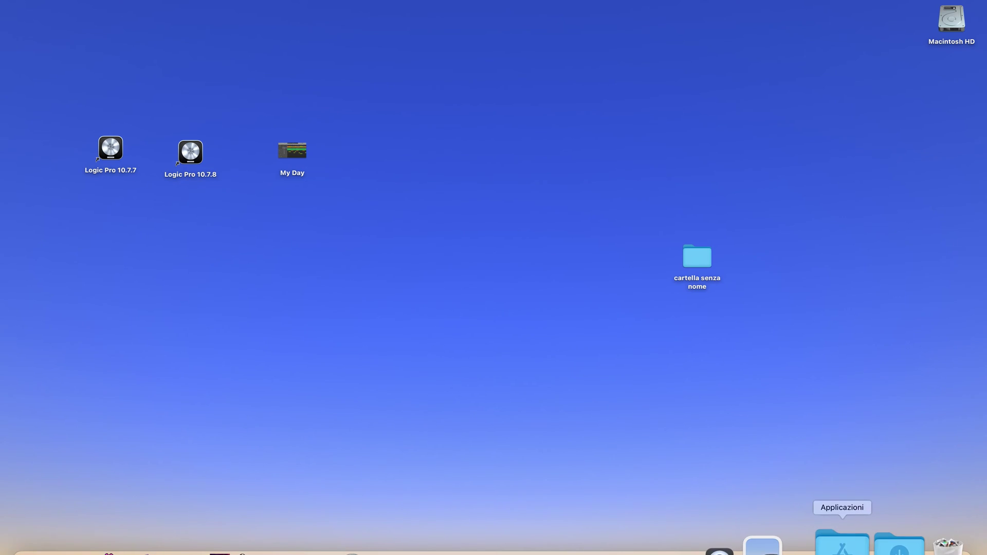
click(841, 545)
scroll(828, 334, down, 15)
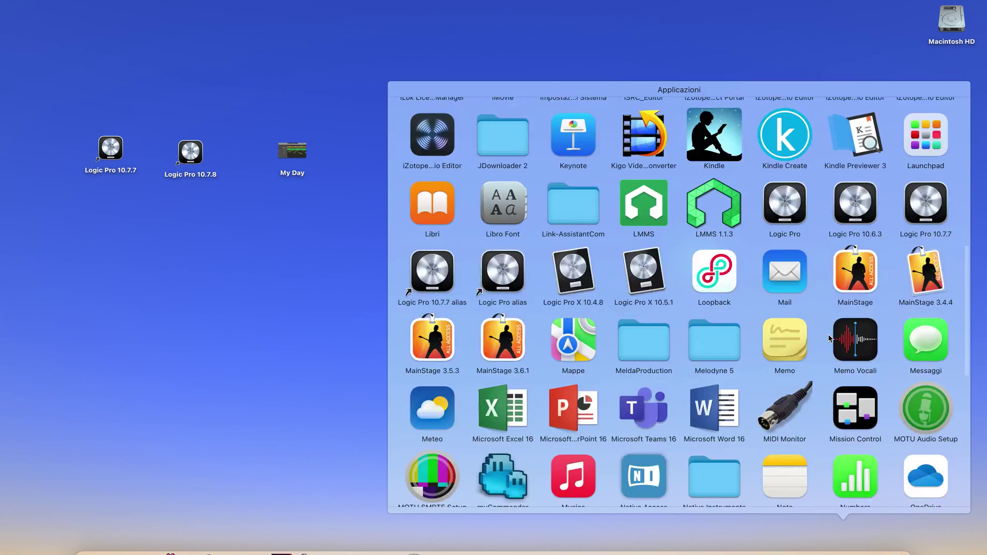
click(933, 479)
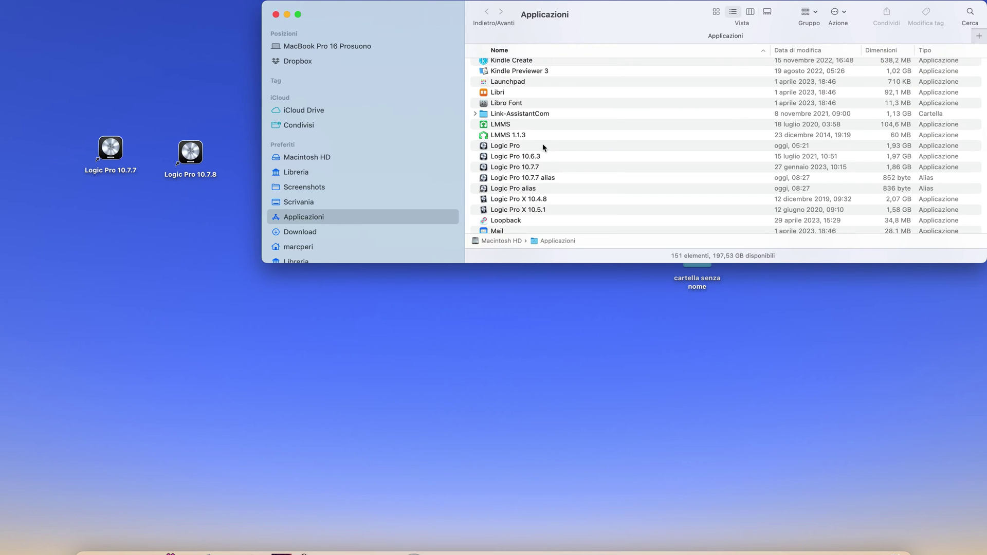
click(507, 146)
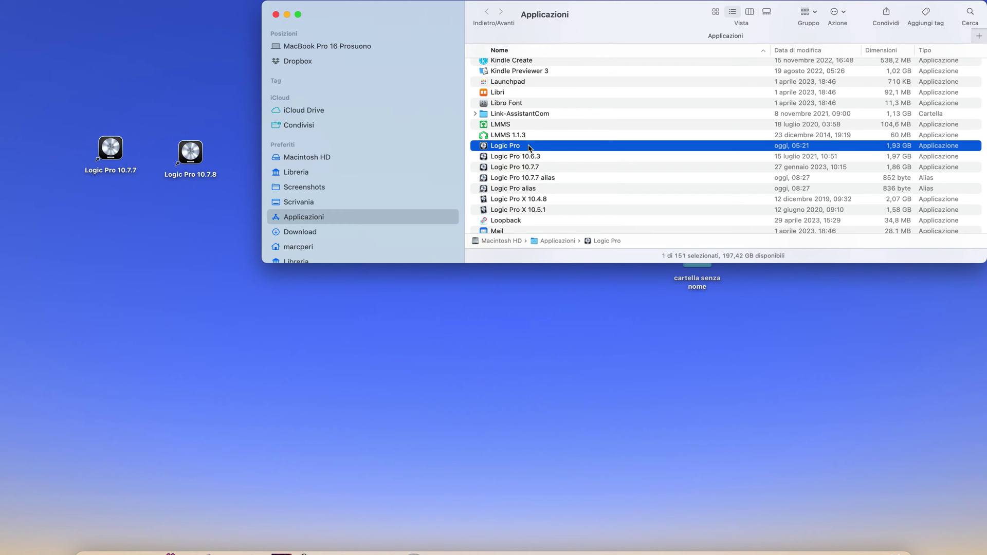
click(277, 16)
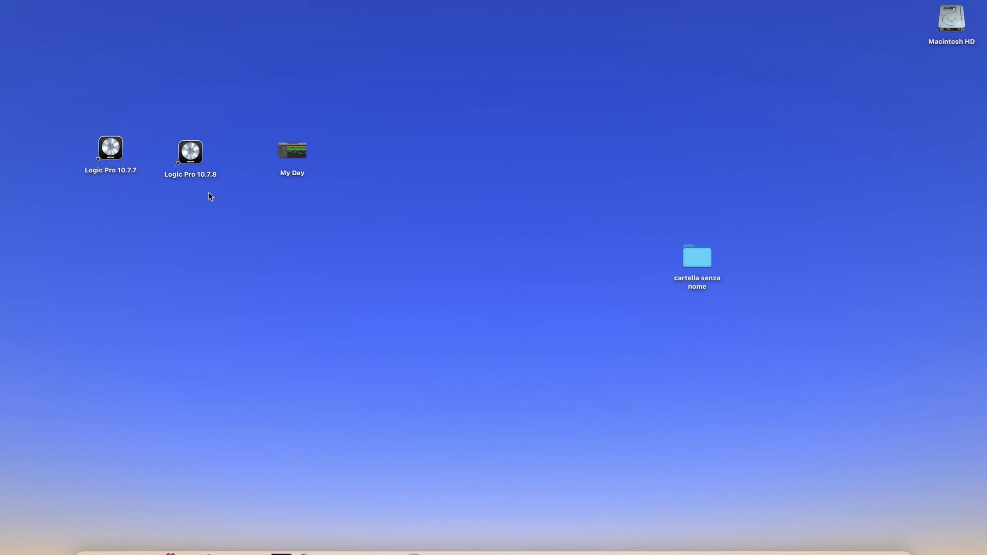
- Launch Logic Pro 10.7.7 without starting the Core Audio driver and open its audio device settings
double_click(119, 151)
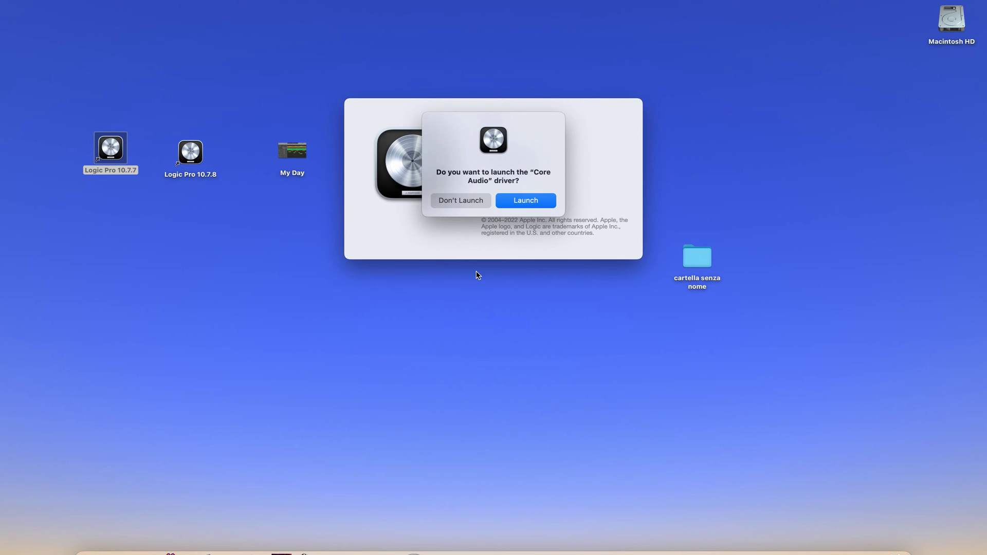
click(472, 200)
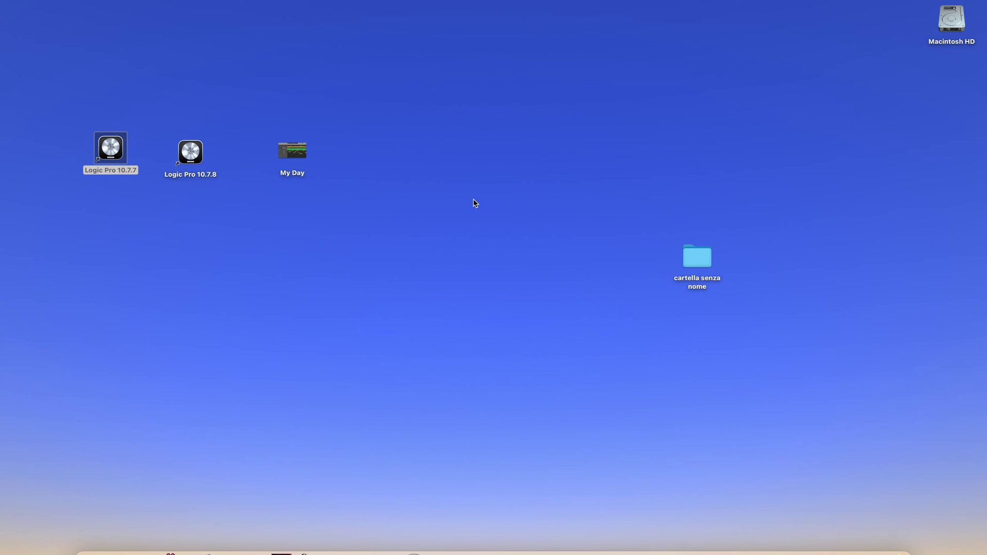
click(43, 0)
mouse_move(68, 29)
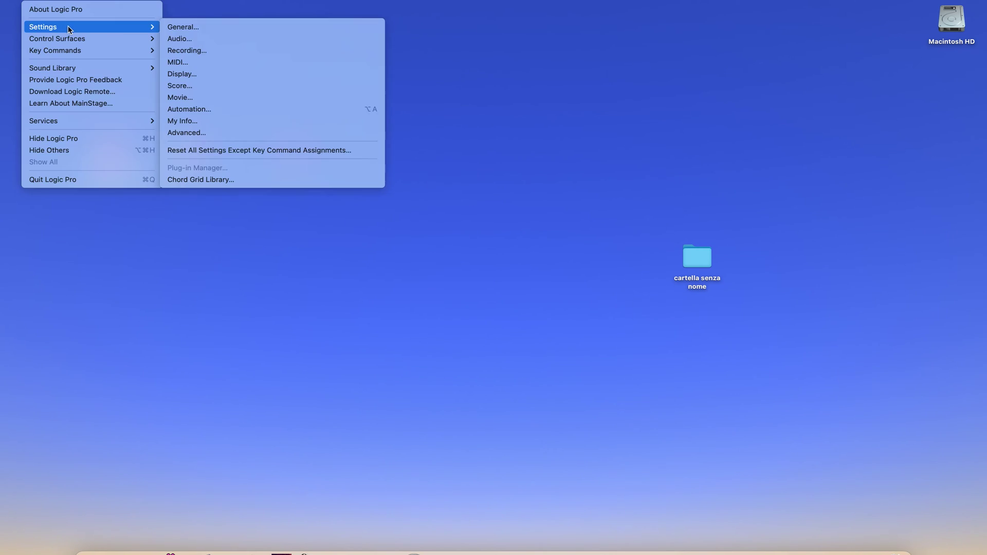
click(230, 38)
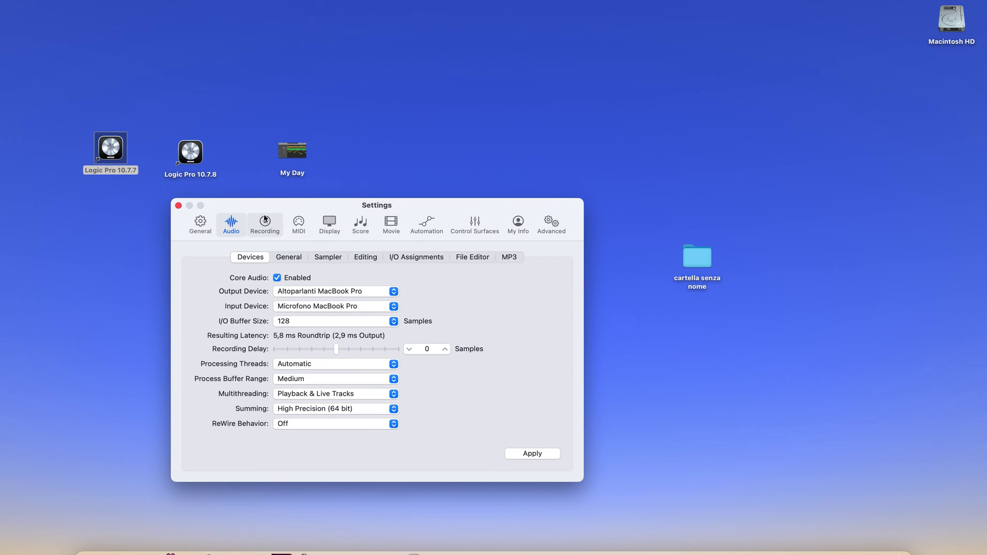
- Look through the General and Recording settings, return to the audio device settings, and close Settings
click(200, 225)
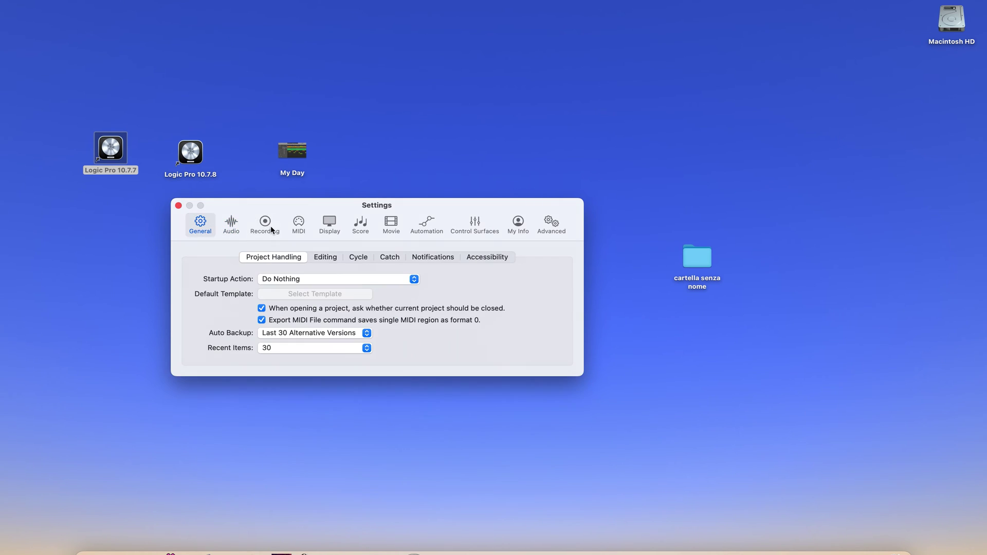
click(270, 224)
click(231, 225)
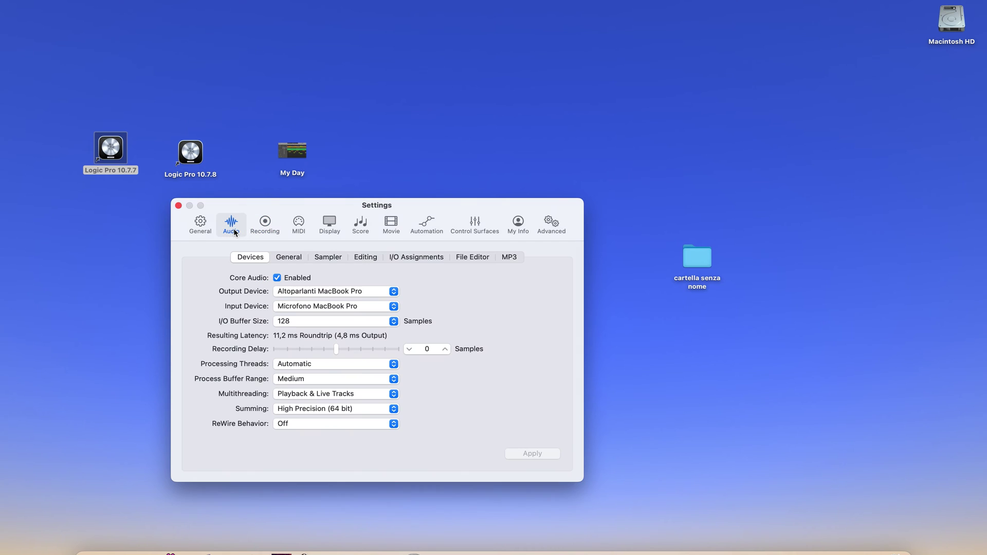
click(180, 205)
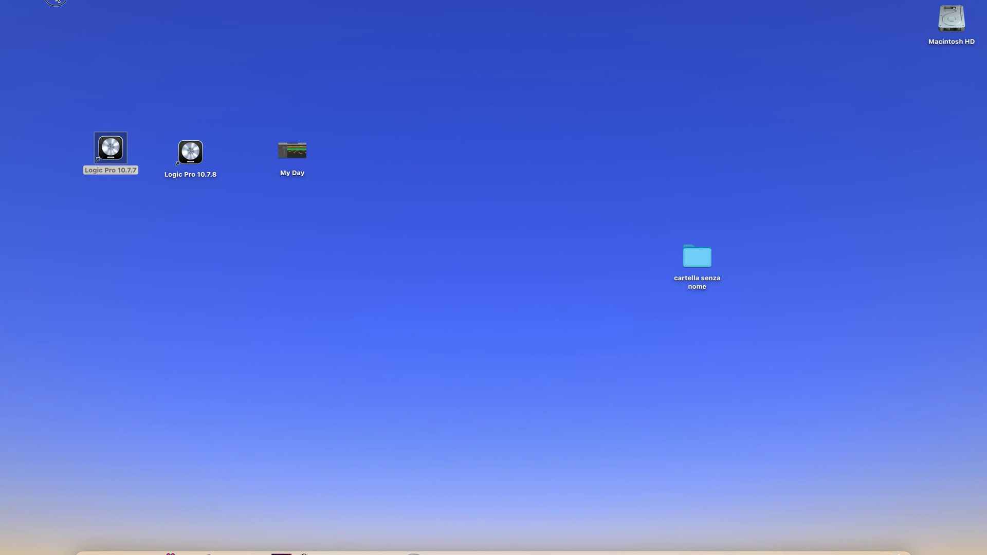
- Quit Logic Pro 10.7.7 and clear the desktop selection
click(67, 4)
click(107, 178)
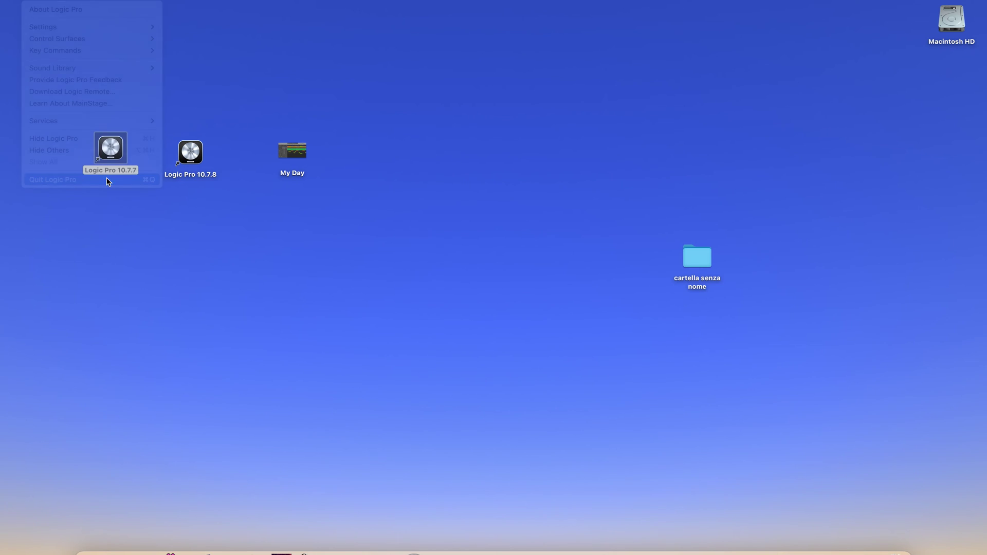
click(465, 282)
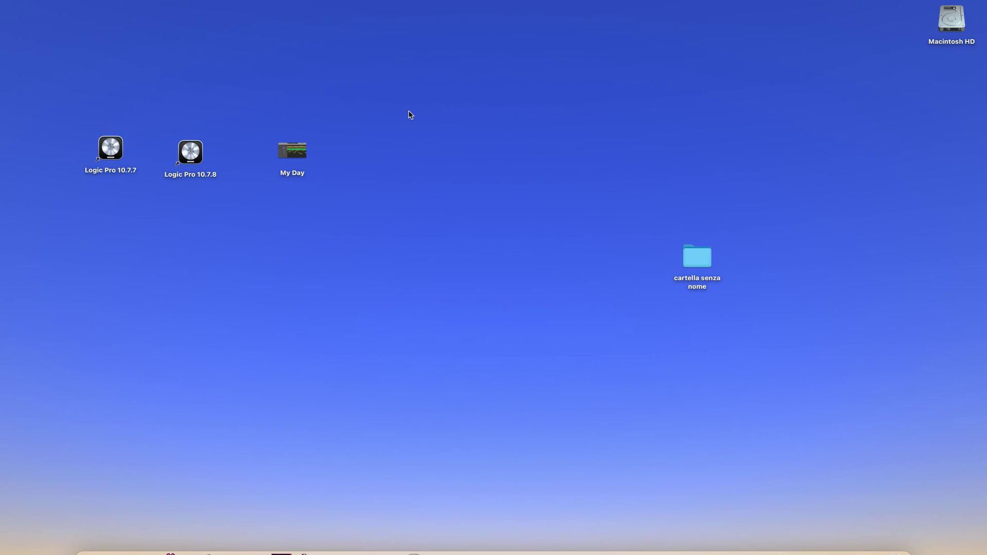
- Open the My Day project from the desktop and show its mixer
double_click(300, 150)
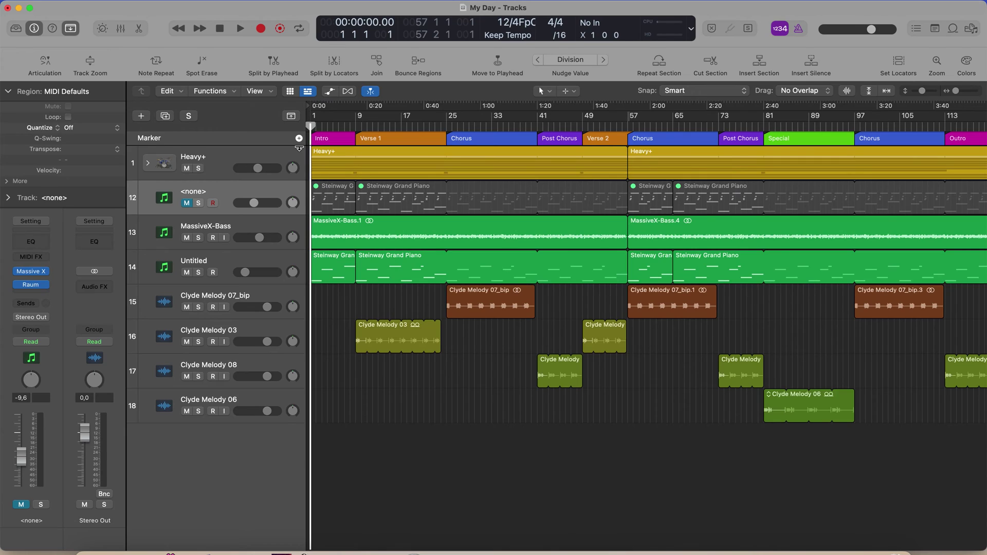
key(x)
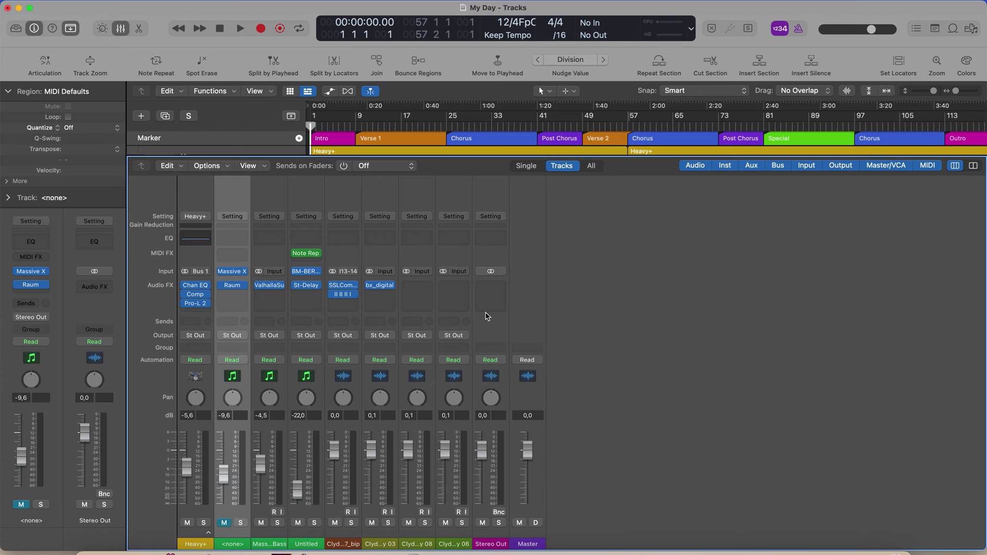
- View and close the plug-in windows on the Clyde Melody 07_bip, Clyde Melody 03 and Untitled tracks, including bx_digital and BM-BERSERK
click(348, 294)
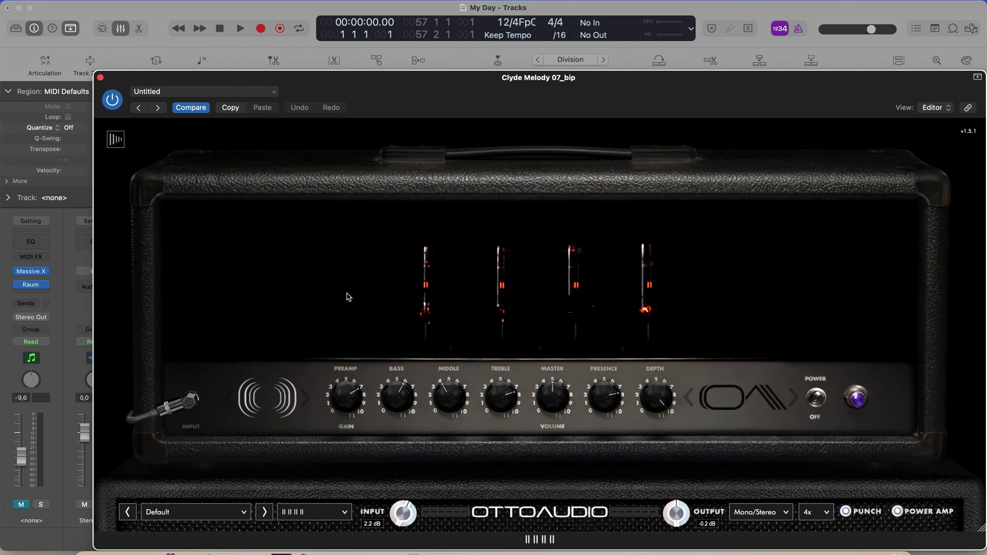
click(101, 77)
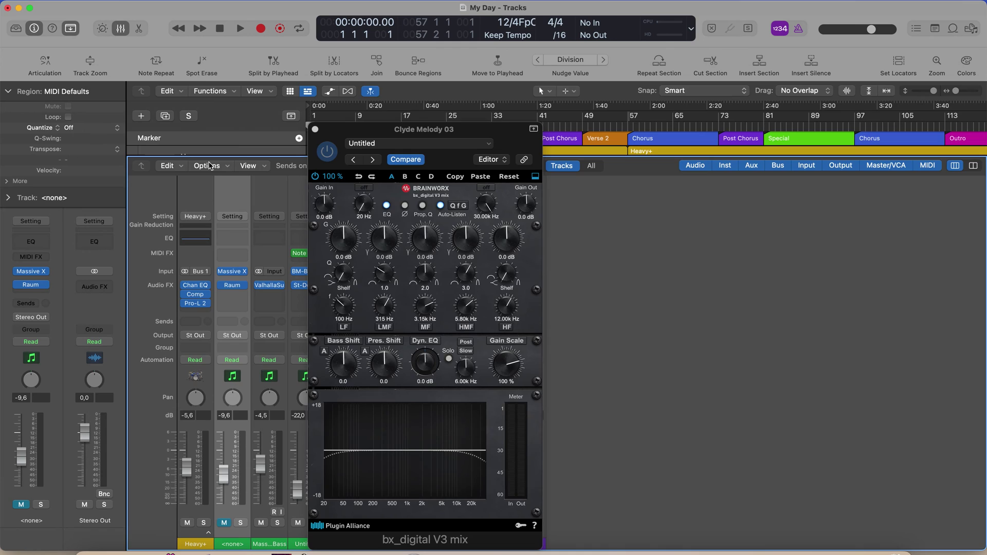
click(315, 129)
mouse_move(310, 274)
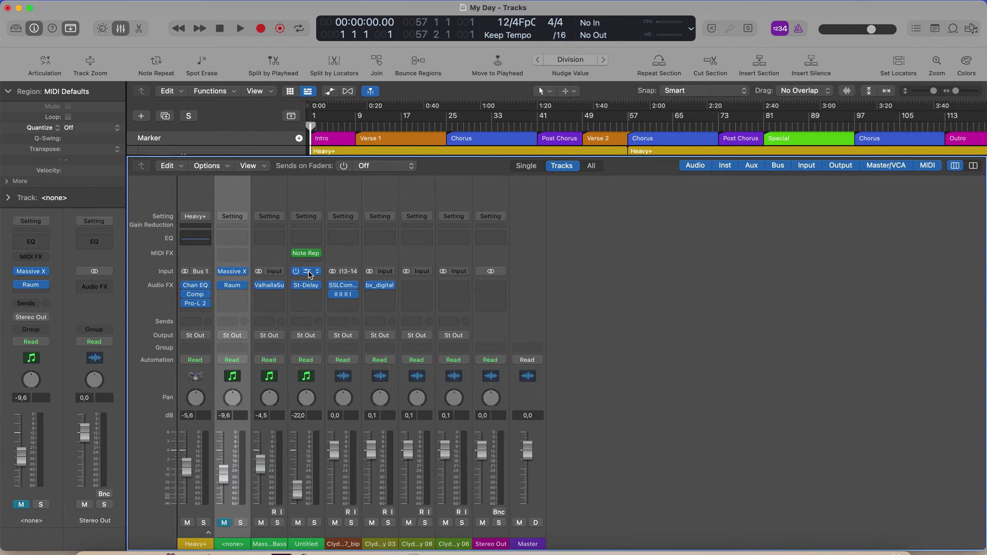
click(308, 273)
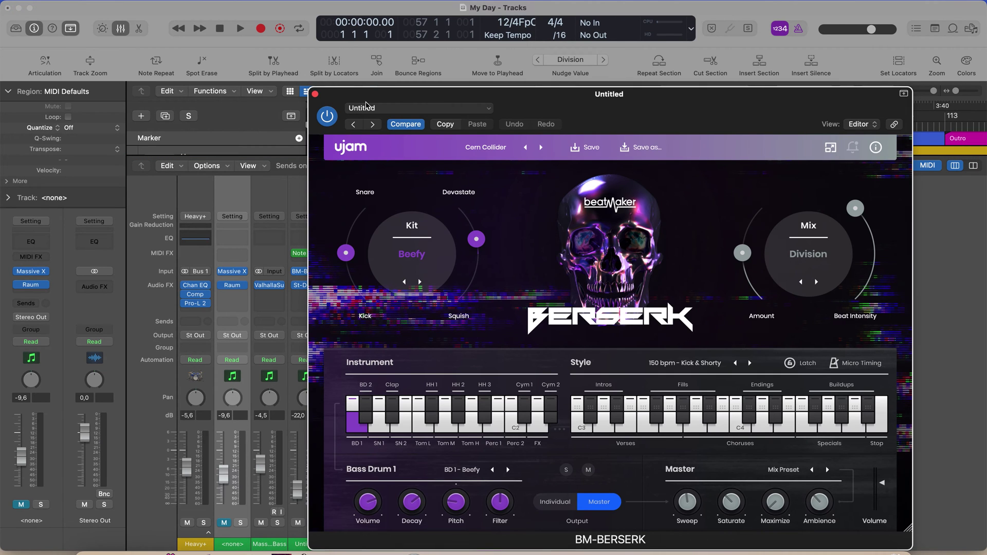
click(315, 94)
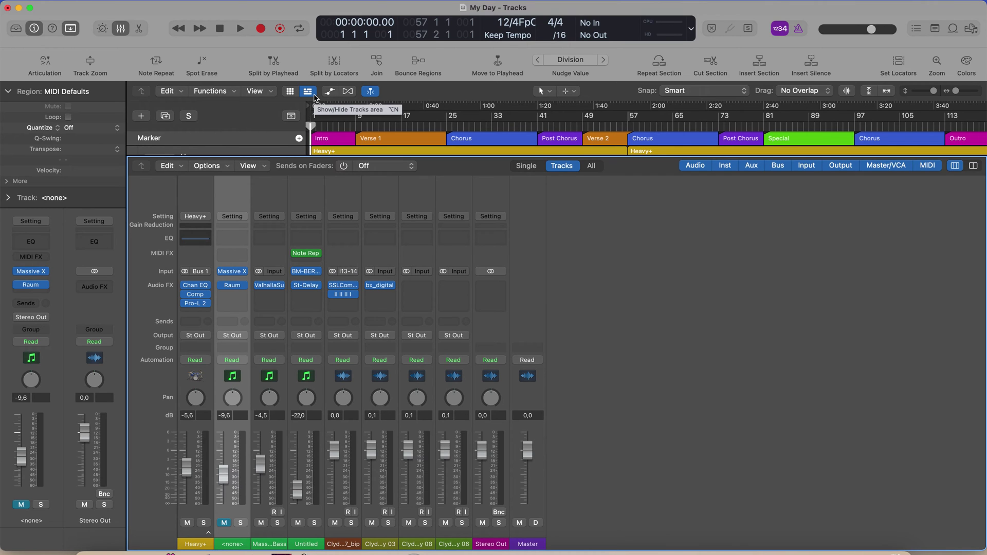
- Quit Logic Pro without saving the My Day project
click(47, 1)
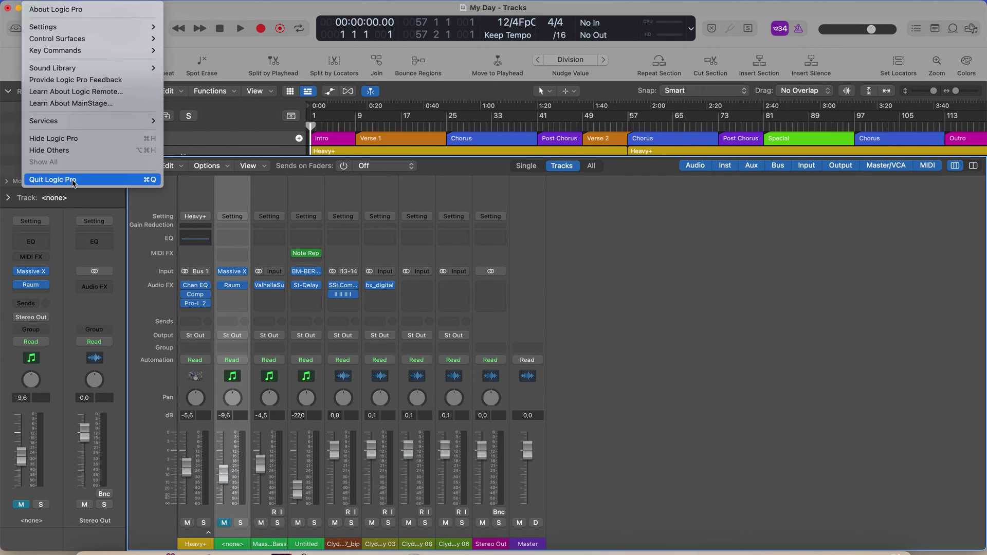
click(73, 180)
click(488, 236)
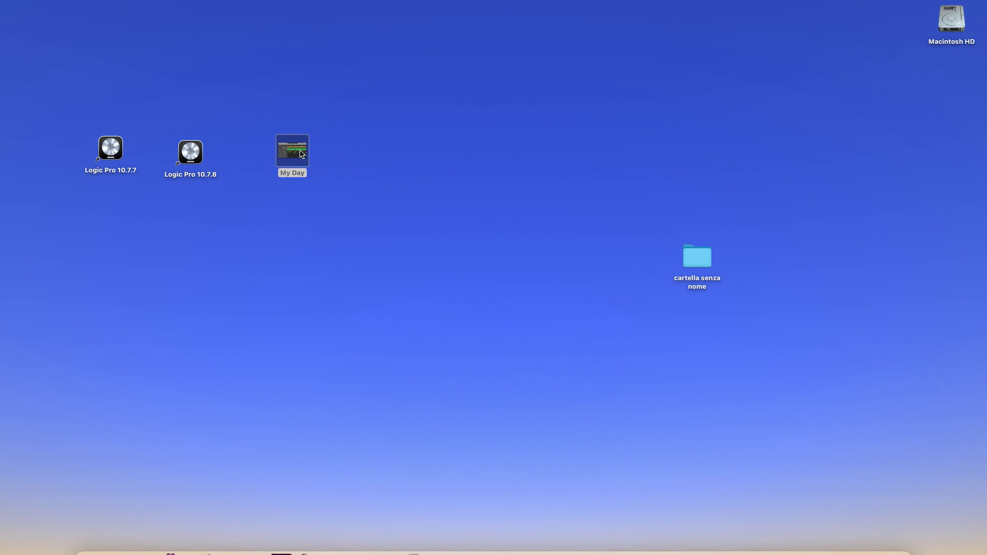
right_click(300, 152)
mouse_move(388, 165)
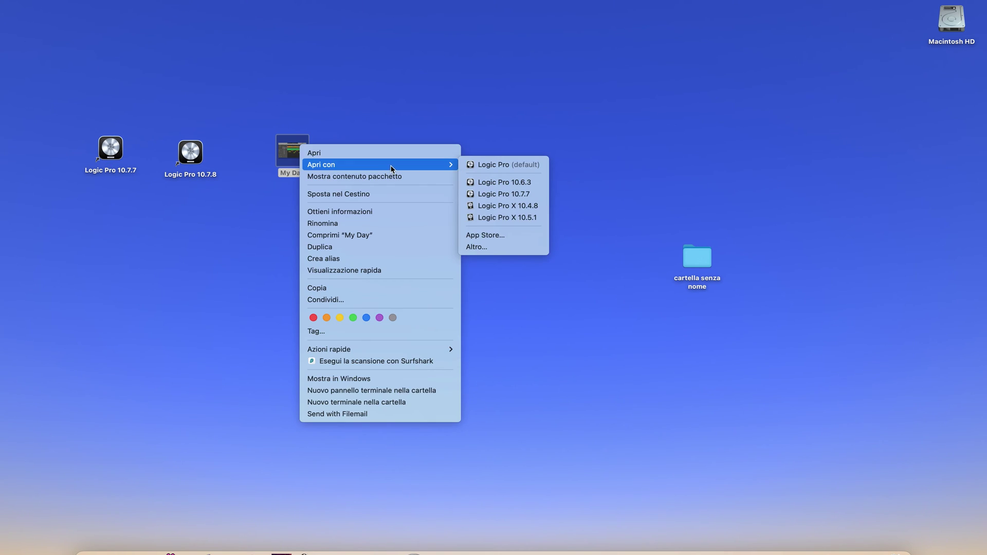
click(545, 195)
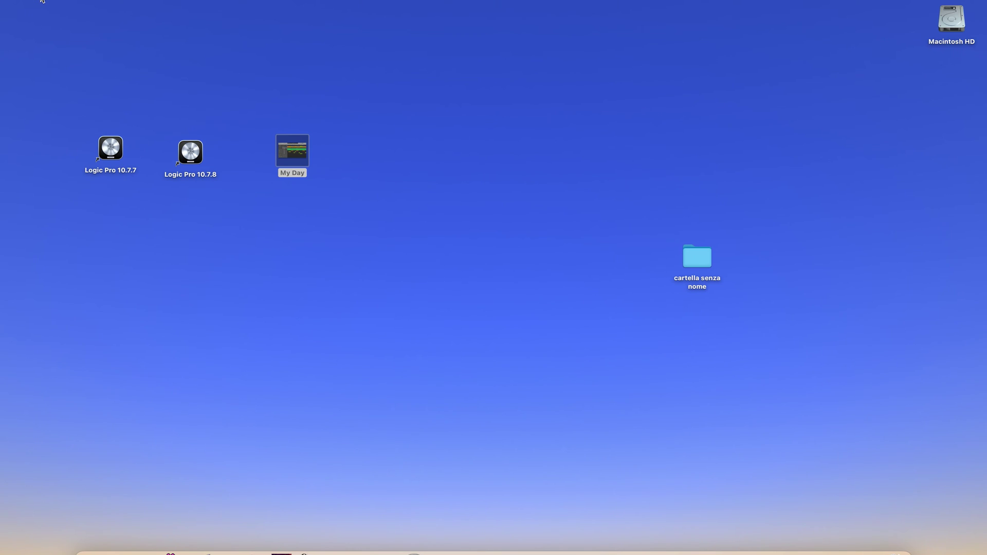
- Open the My Day project with Logic Pro 10.7.7 and show its mixer
right_click(291, 144)
mouse_move(329, 161)
click(523, 194)
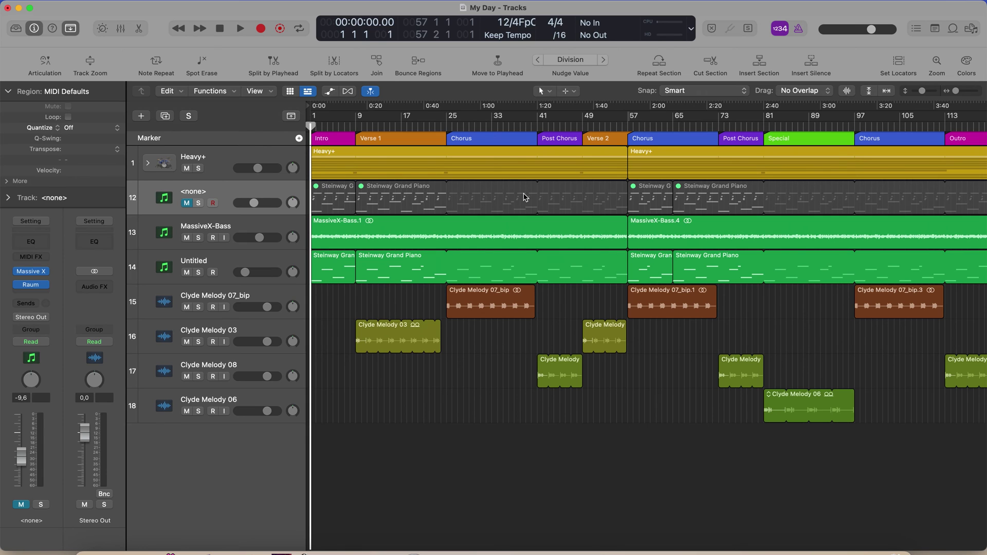
key(x)
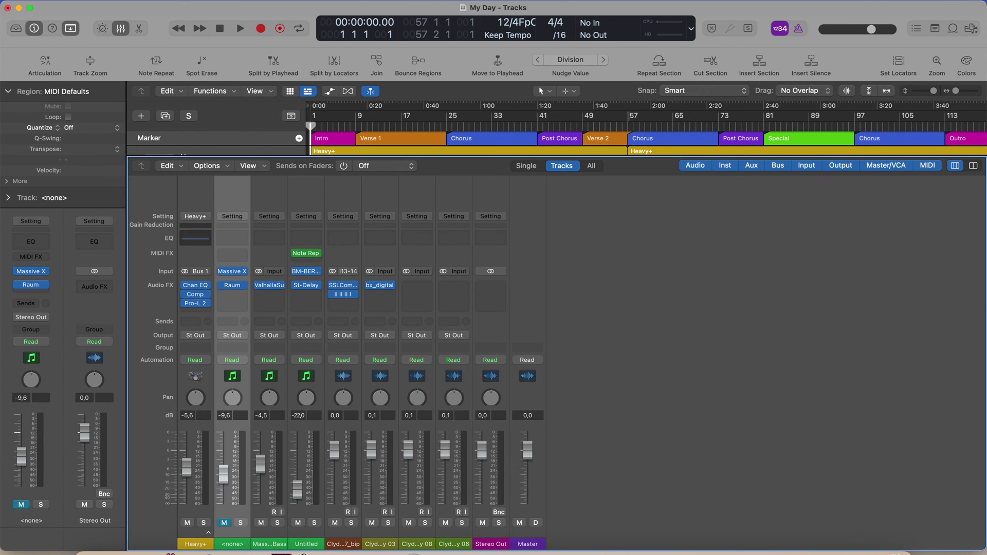
- Quit Logic Pro 10.7.7 and discard the changes to My Day
click(42, 0)
click(81, 180)
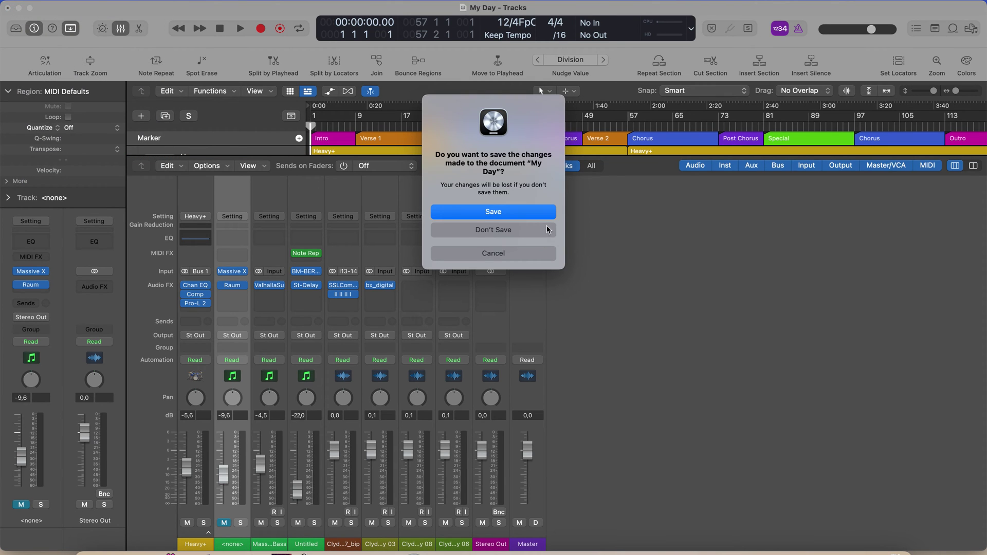
click(542, 239)
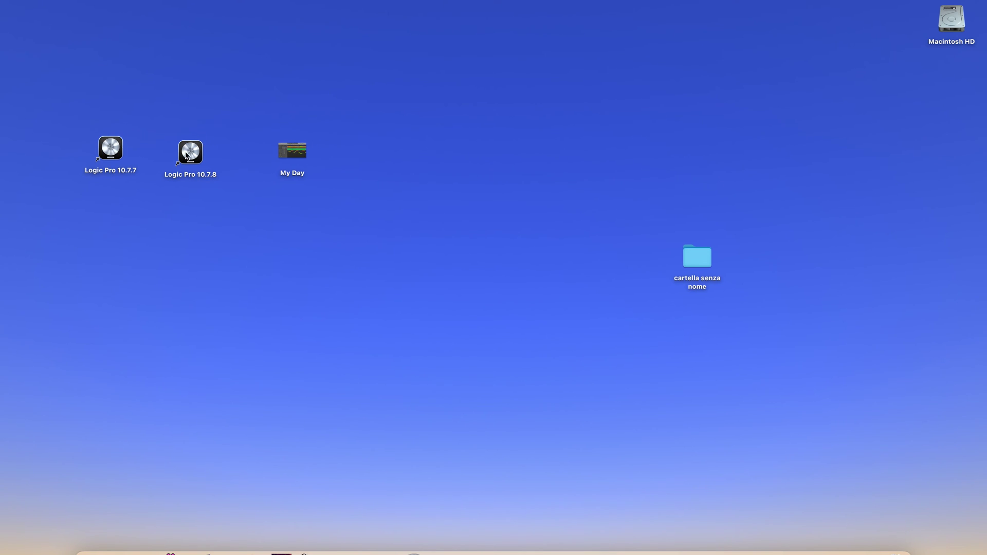
- Open the My Day project in the default Logic Pro version, launching Core Audio without Audio Units
double_click(302, 154)
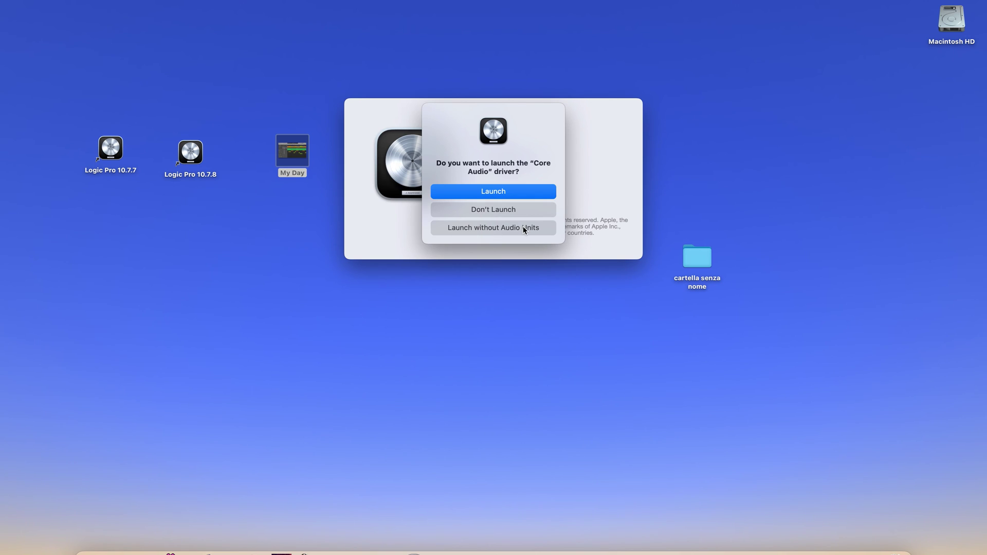
click(487, 229)
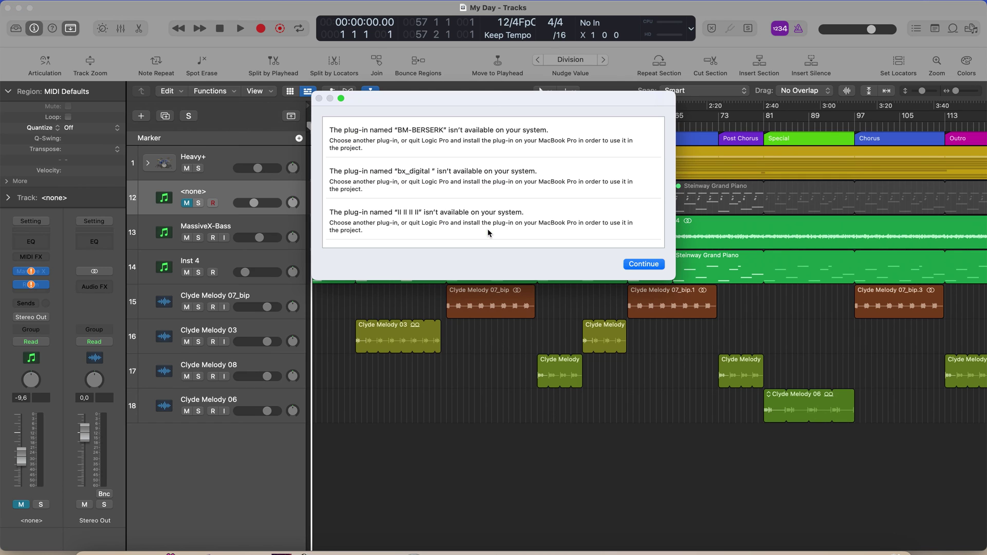
- Dismiss the list of unavailable plug-ins and remove the Massive X instrument from the muted <none> channel in the mixer
click(645, 265)
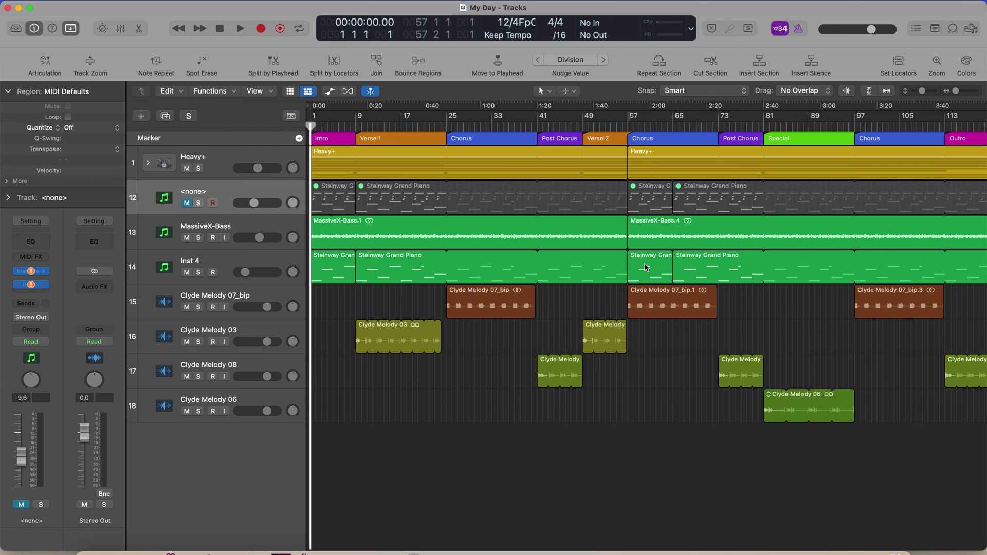
key(x)
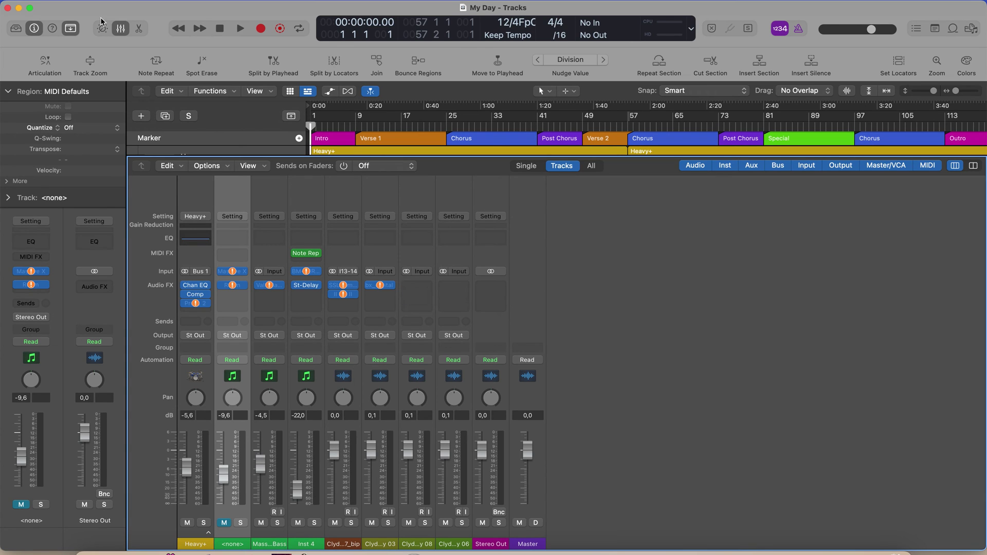
click(244, 273)
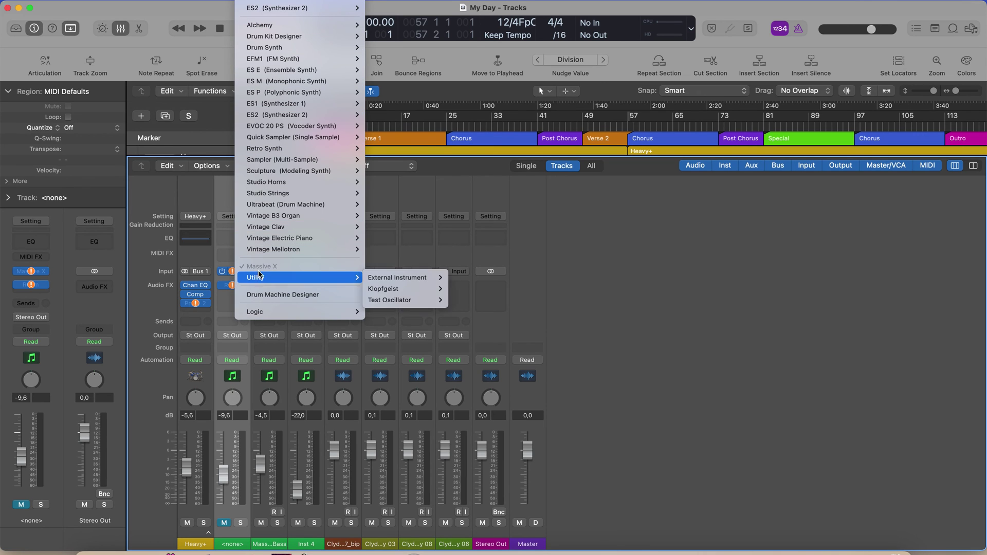
scroll(281, 79, up, 2)
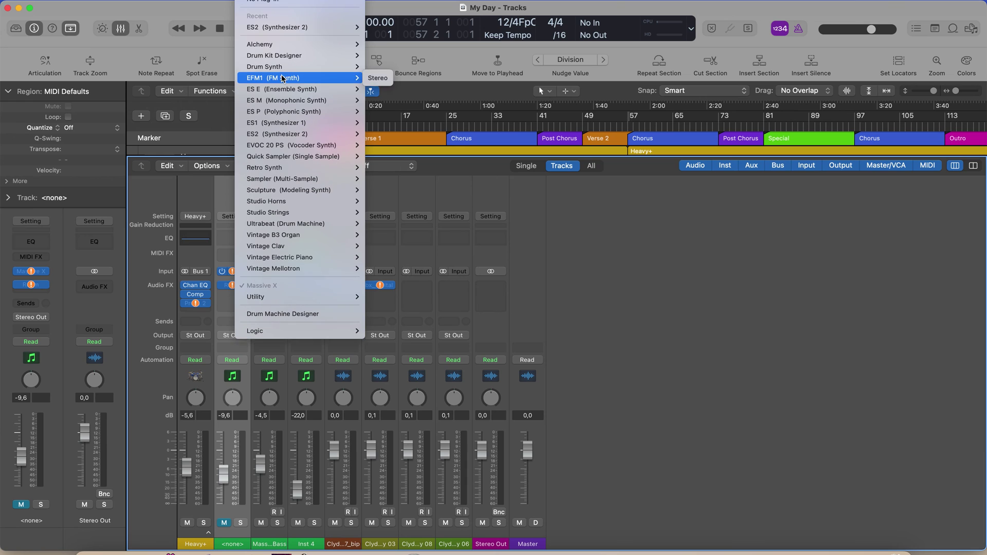
click(283, 3)
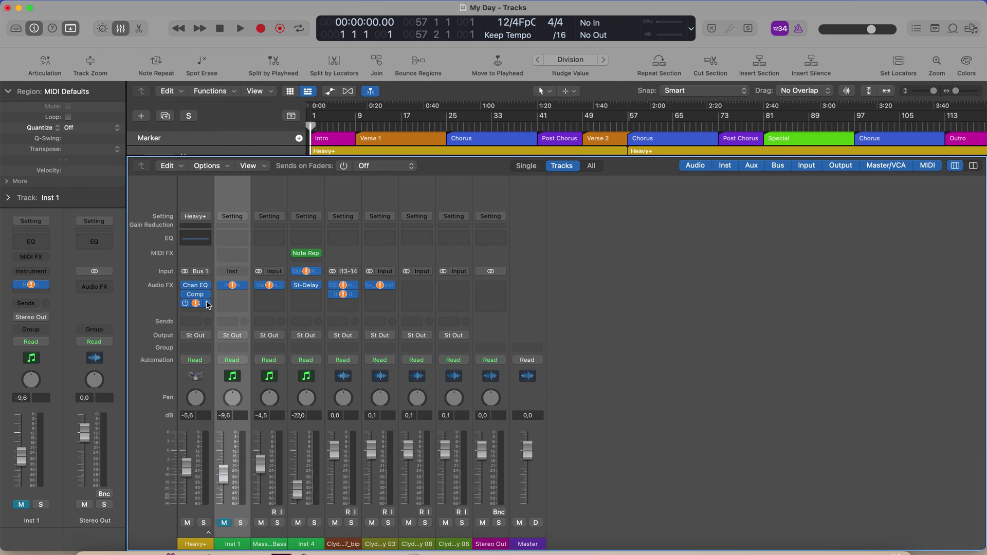
- Remove the unavailable Audio FX plug-in below Comp on the Heavy+ channel strip and hide the mixer
click(232, 286)
click(234, 286)
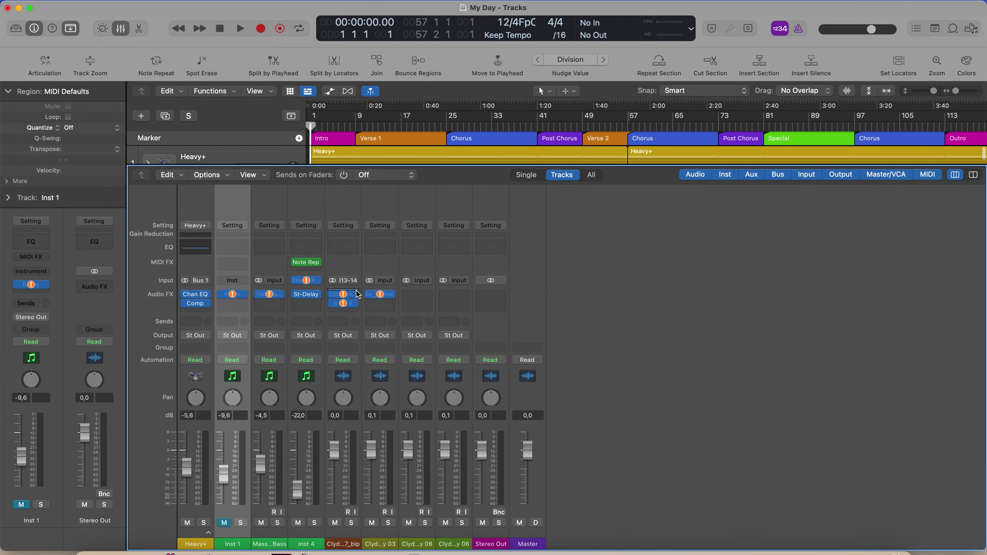
click(359, 295)
click(394, 271)
key(x)
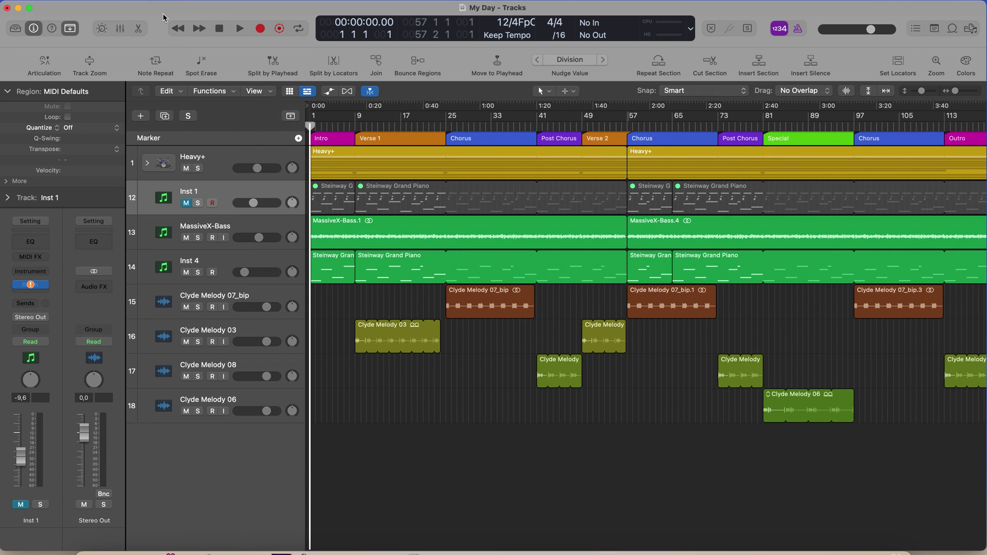
- Set the Startup Action in the General project handling settings to Open Most Recent Project
click(52, 4)
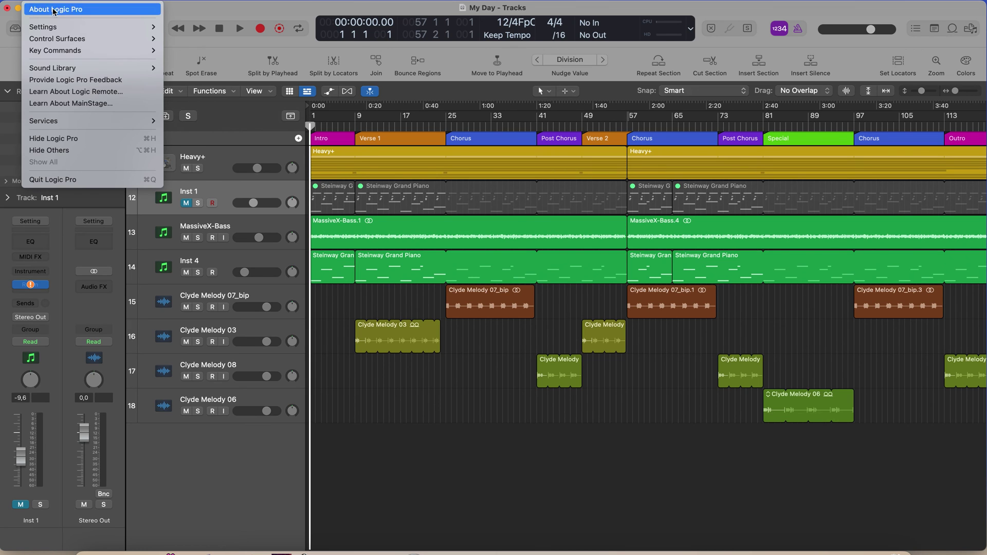
mouse_move(61, 27)
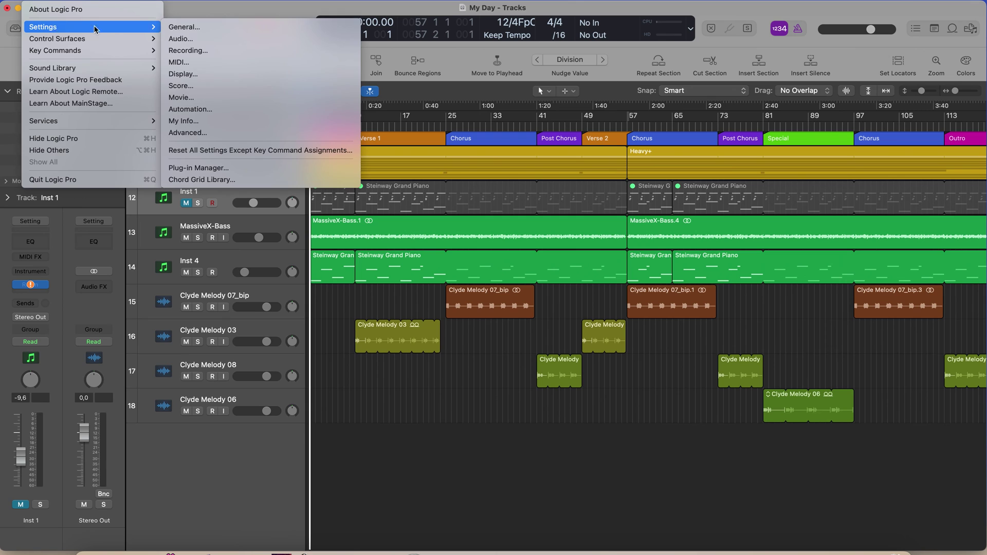
click(238, 28)
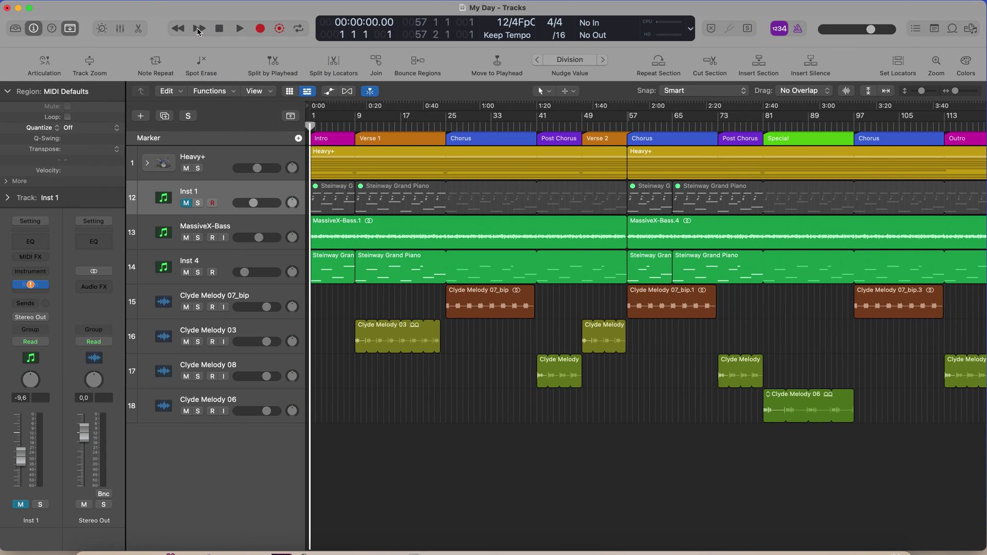
click(318, 280)
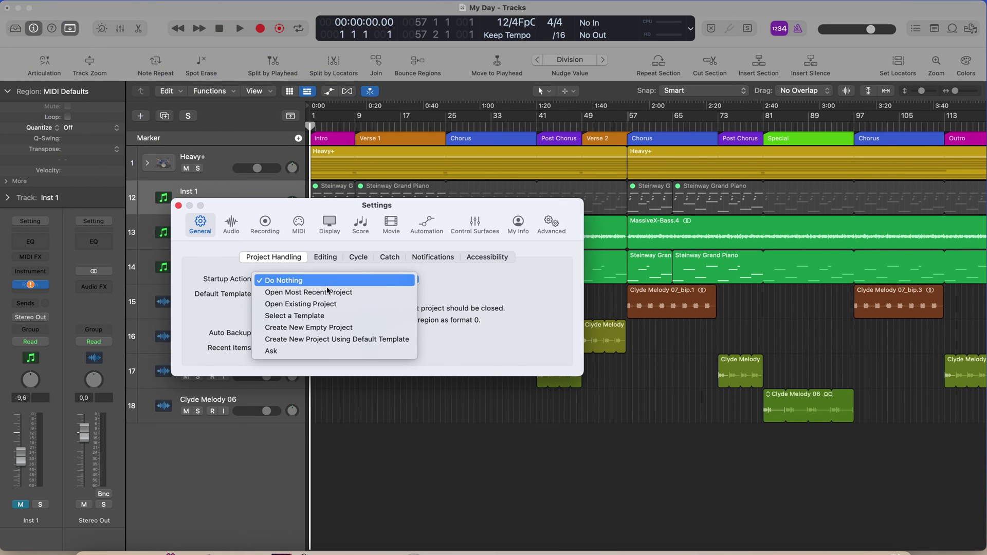
click(373, 292)
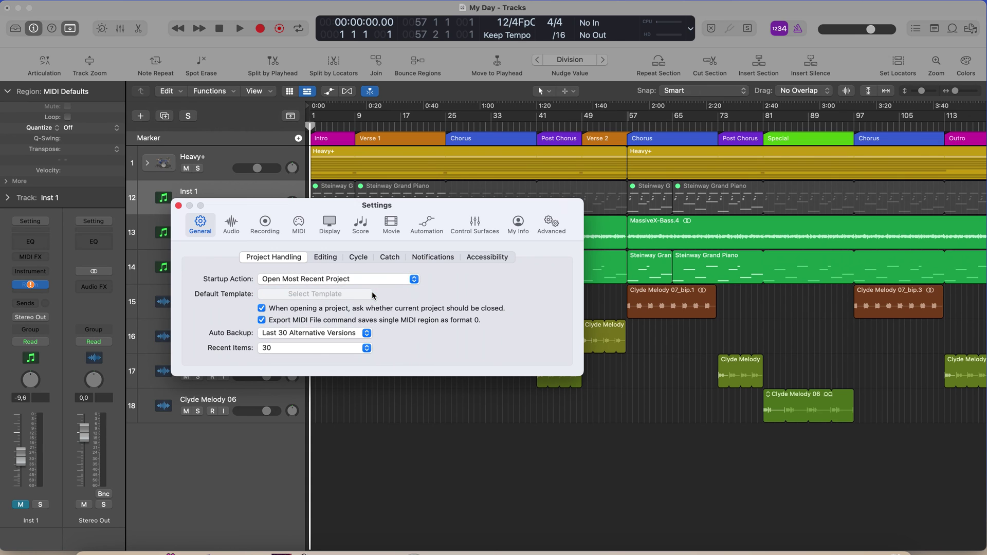
- Set the Startup Action to Do Nothing and close the settings window
click(391, 283)
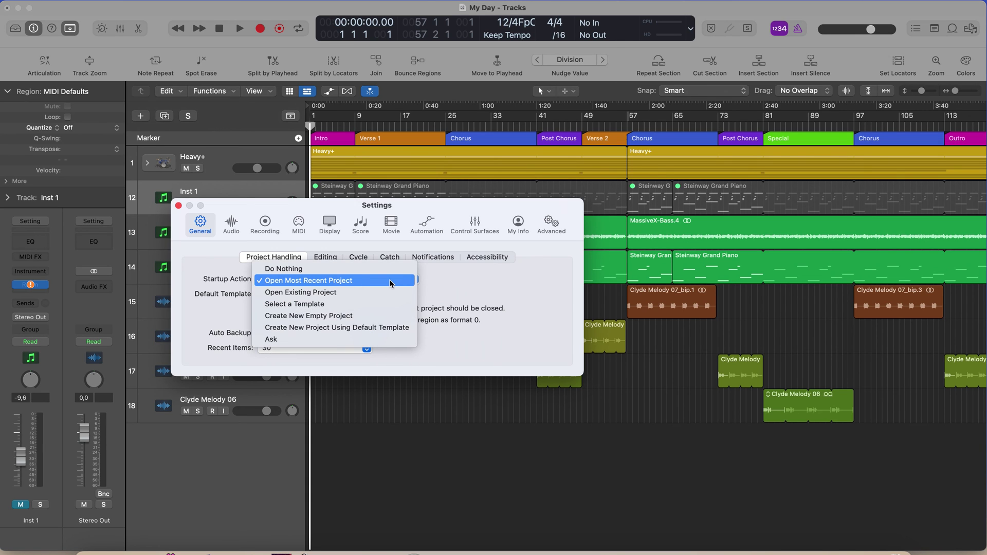
click(366, 271)
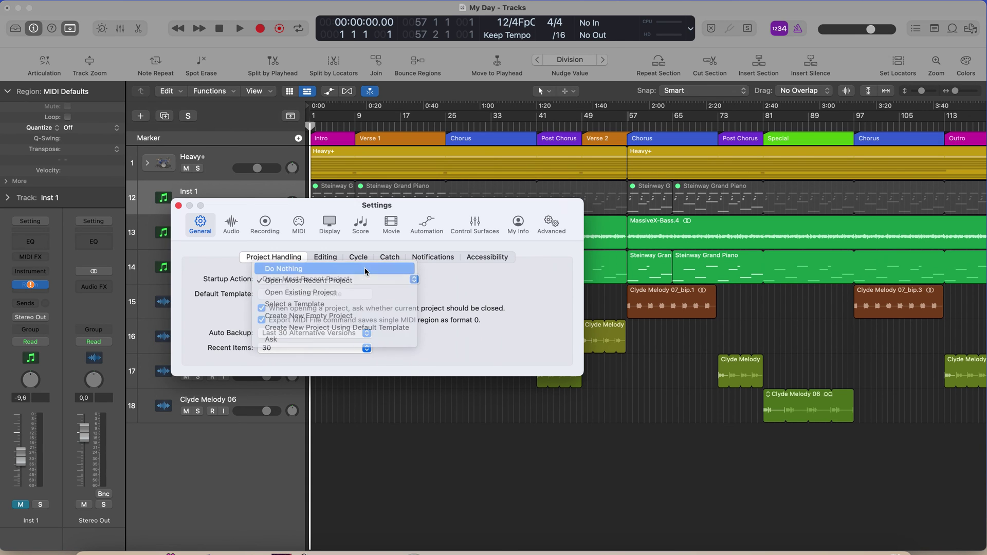
click(178, 206)
- Quit Logic Pro and discard the plug-in changes made to the My Day project
click(36, 6)
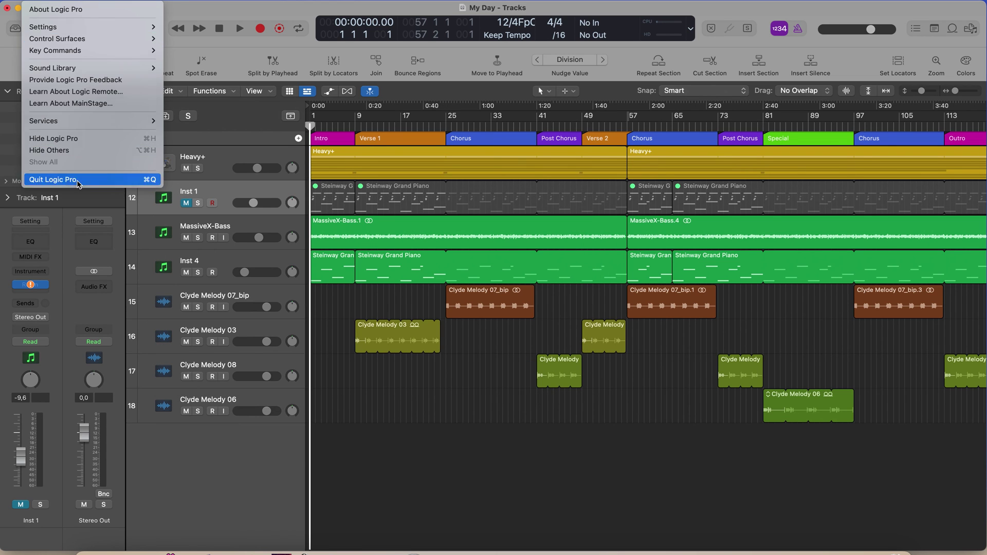
click(77, 181)
click(529, 229)
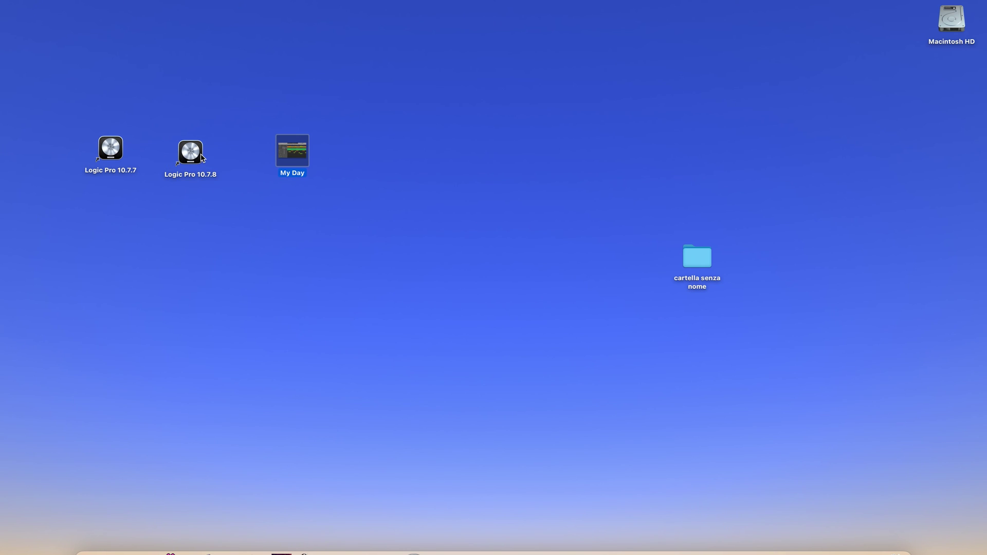
- Launch Logic Pro 10.7.8 on its own from the desktop and view its commands for creating and opening projects
double_click(202, 158)
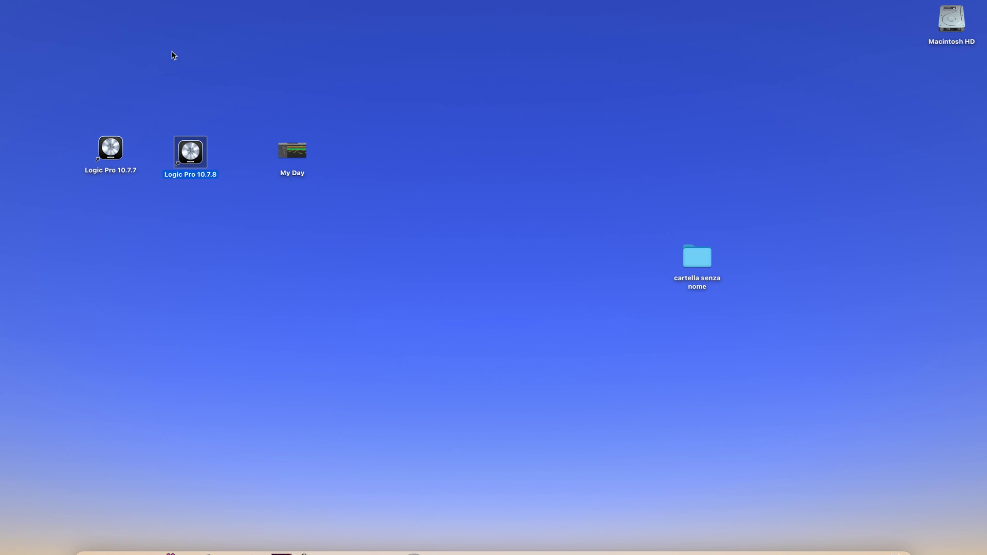
click(84, 2)
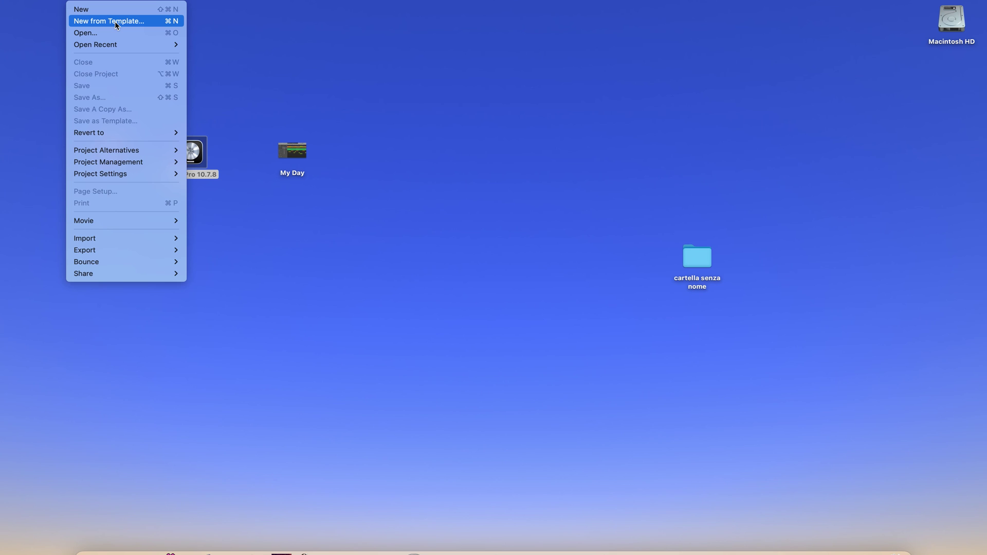
click(367, 57)
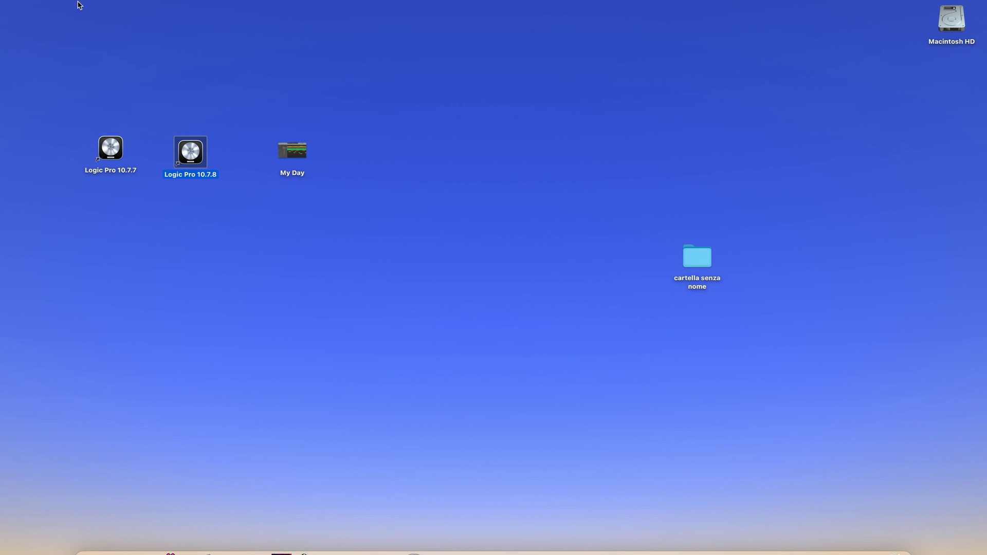
- Quit Logic Pro 10.7.8 with no project open
click(332, 544)
click(45, 0)
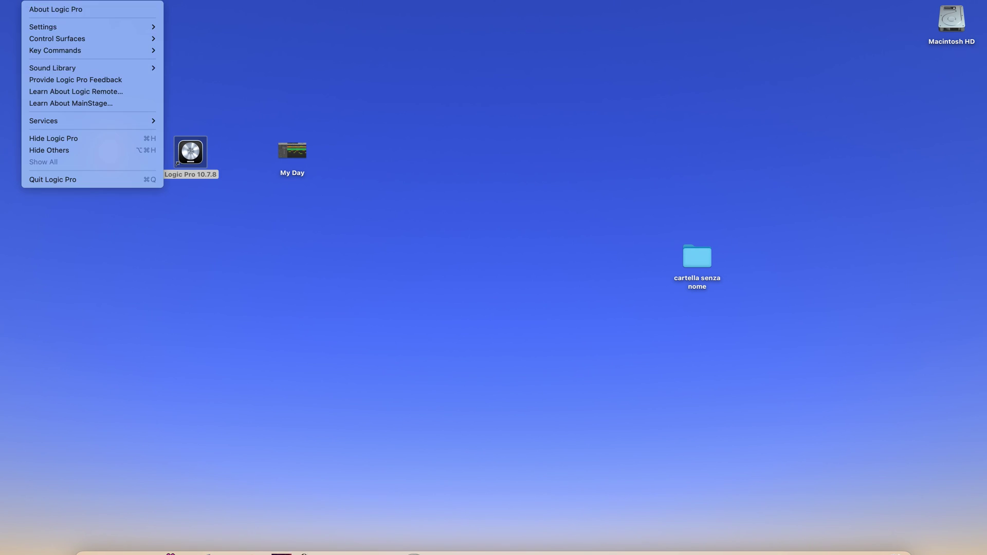
click(95, 180)
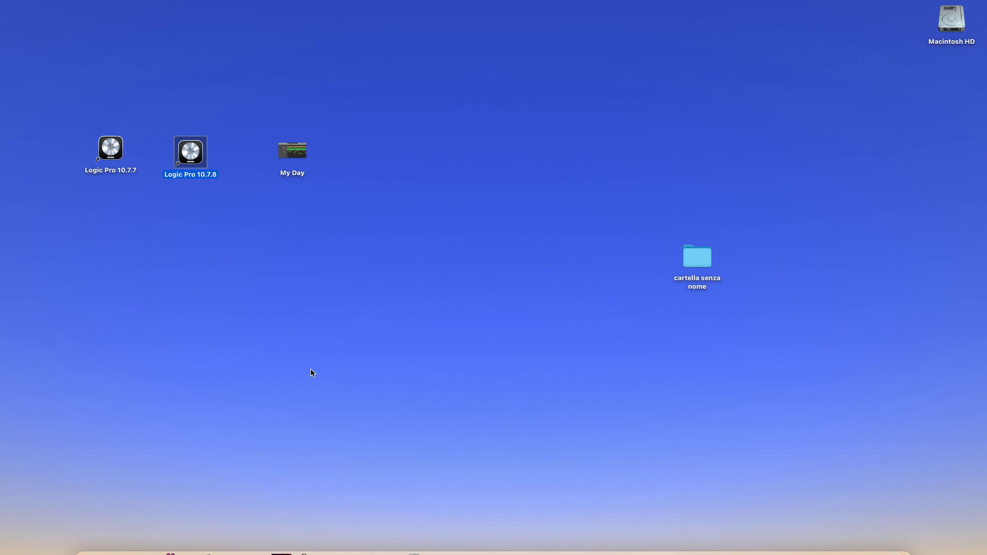
- Open the My Day project from the desktop, launch Core Audio without Audio Units and dismiss the list of unavailable plug-ins
double_click(291, 150)
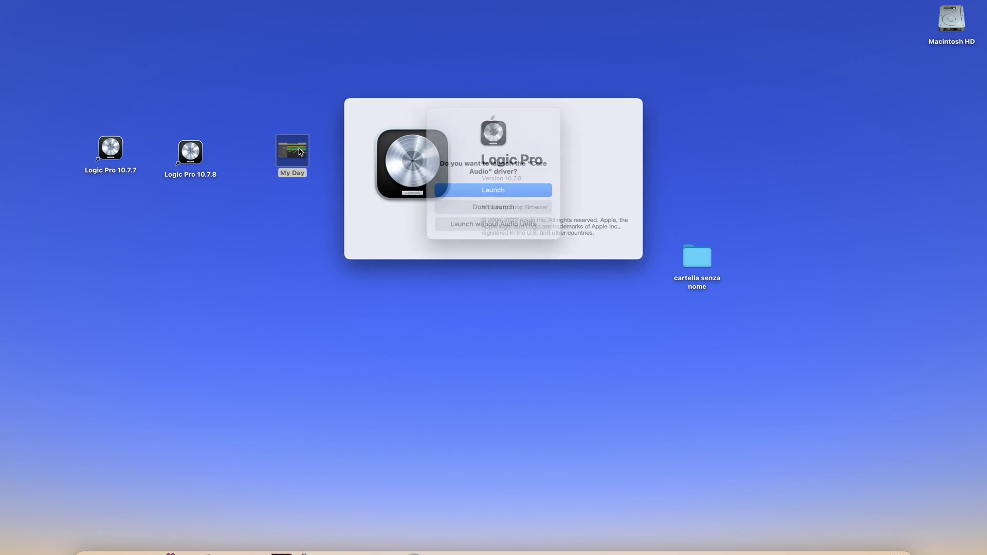
click(512, 225)
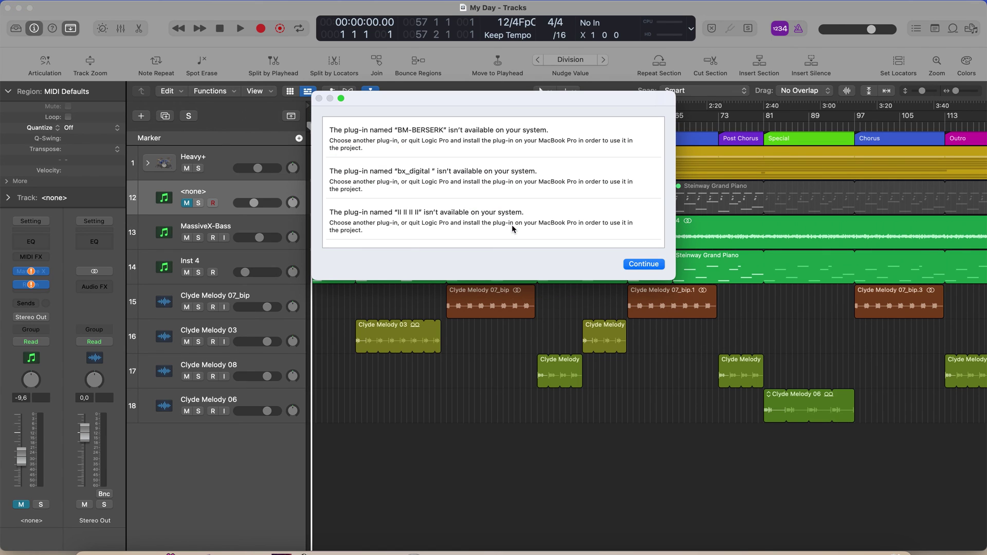
click(641, 263)
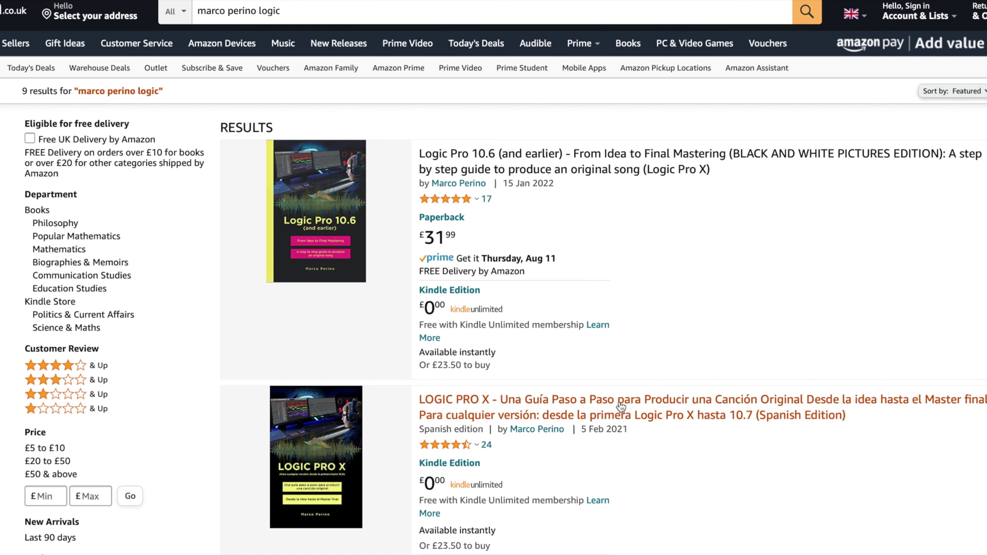
- Look through the Amazon search results for the Logic Pro guide books and their different language editions
scroll(704, 320, down, 3)
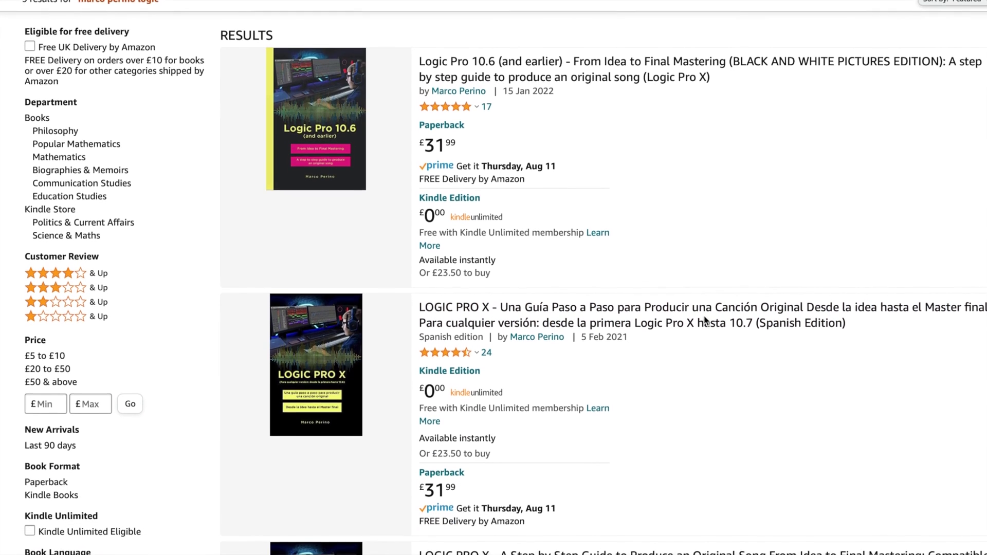
scroll(705, 320, down, 3)
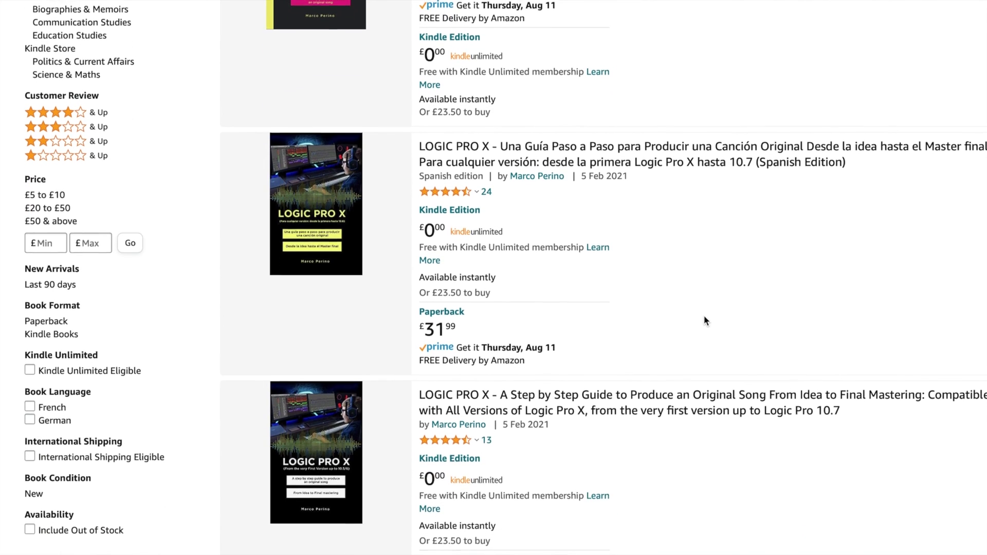
scroll(705, 318, down, 3)
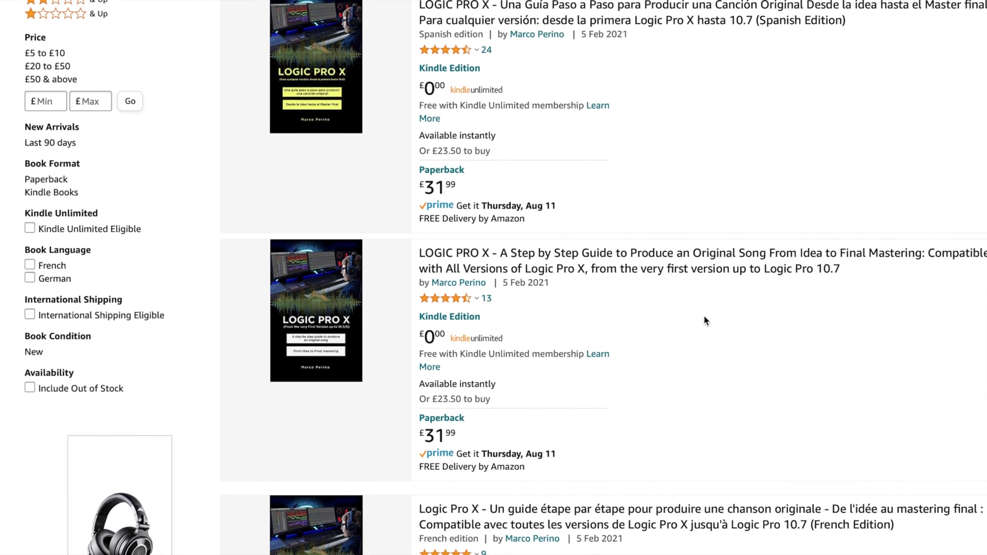
scroll(705, 320, down, 4)
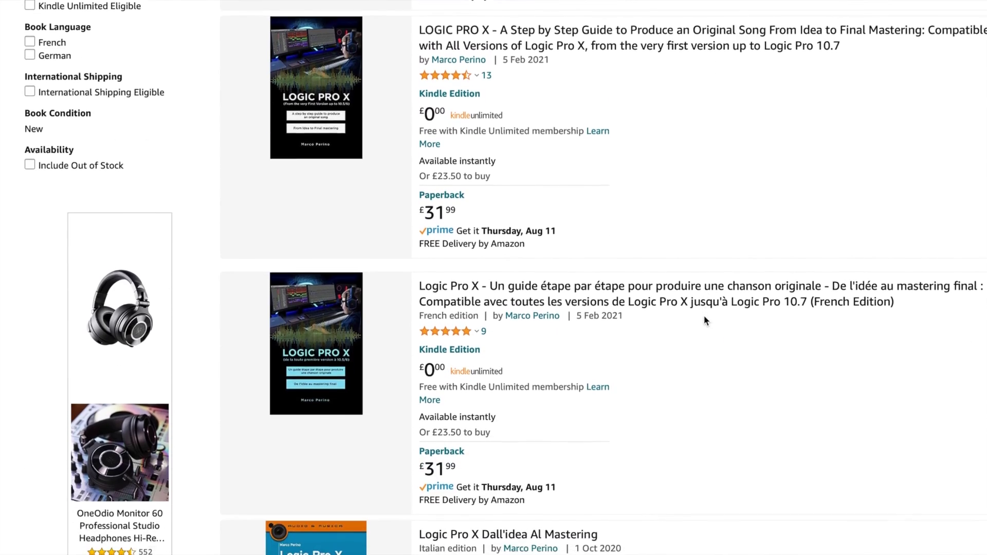
scroll(705, 320, down, 3)
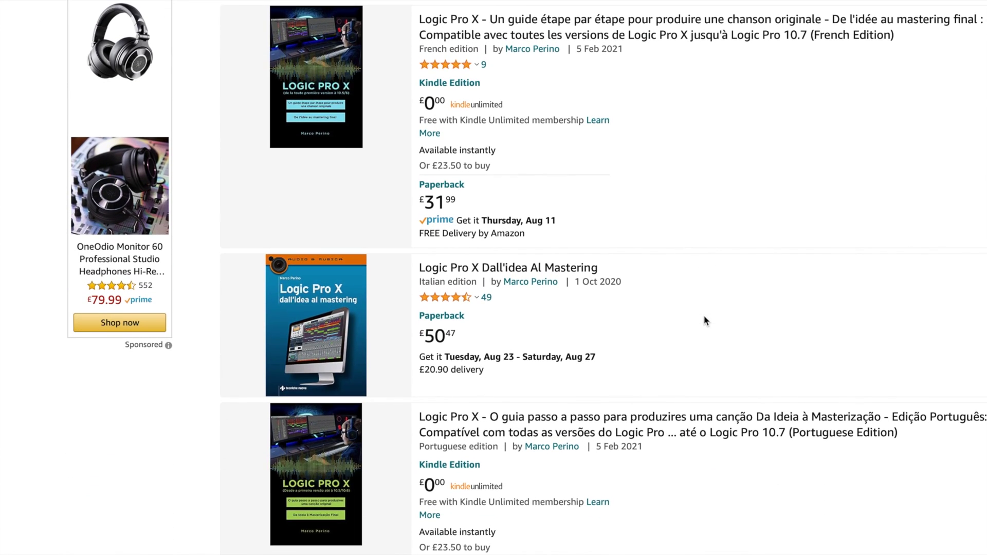
scroll(705, 321, down, 1)
scroll(704, 318, down, 2)
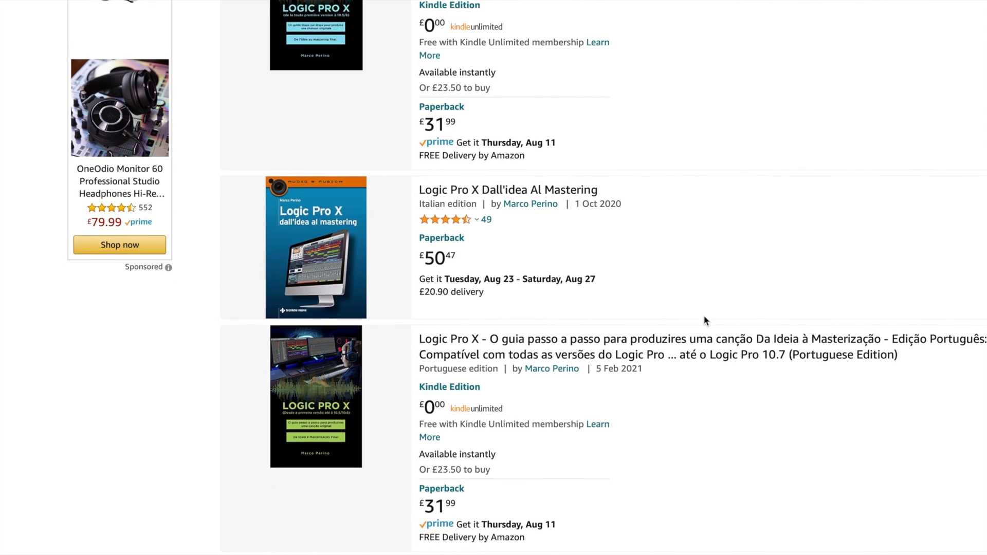
scroll(705, 319, up, 1)
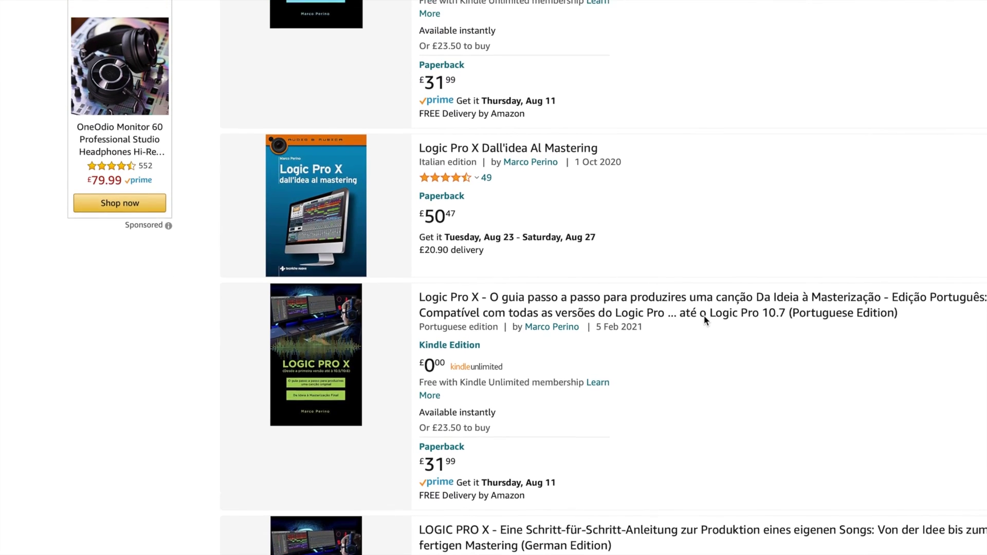